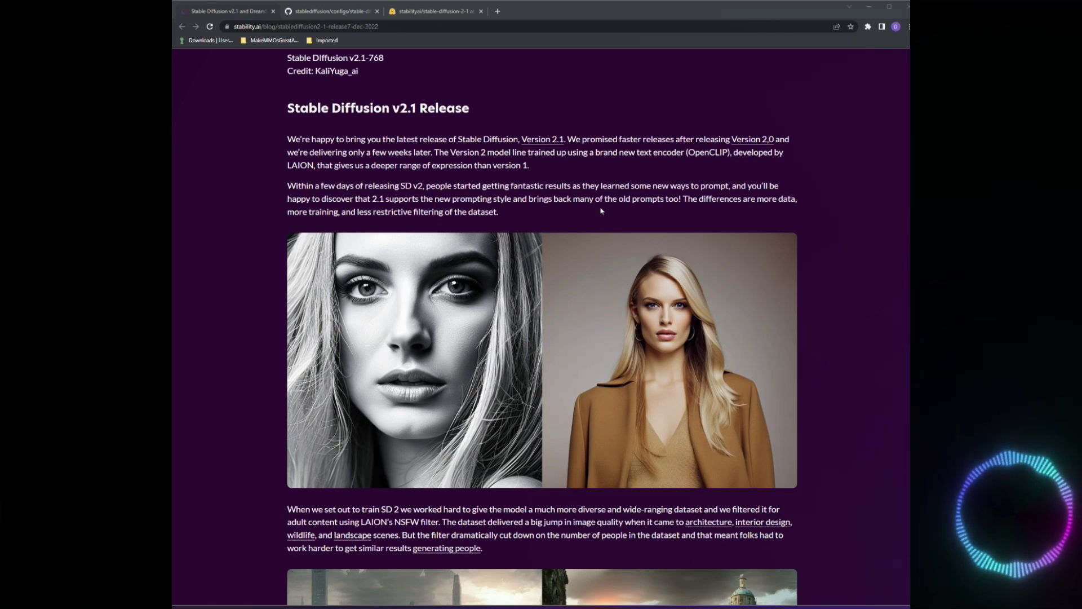
Read the Stable Diffusion v2.1 release announcement, covering the text encoder, the sample prompts and the training dataset filtering.
scroll(601, 211, "up", 1)
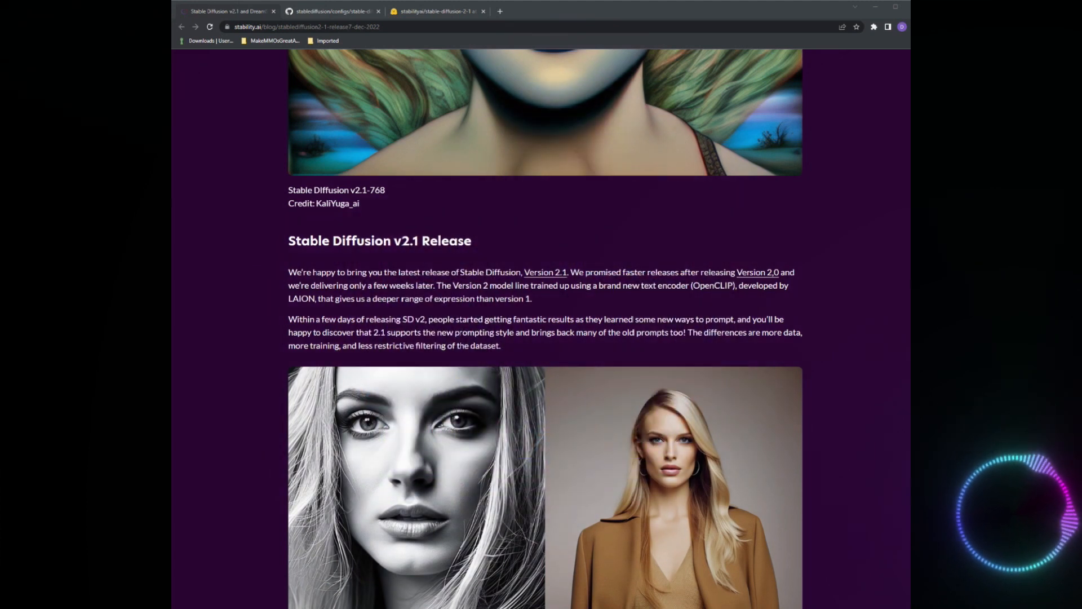
scroll(545, 327, "down", 2)
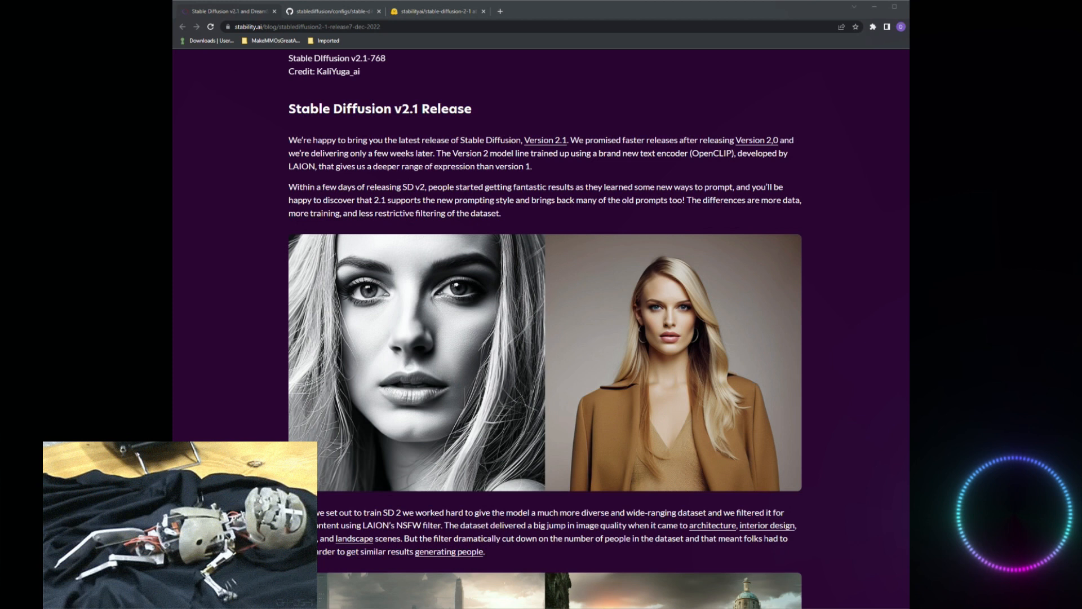
mouse_move(484, 347)
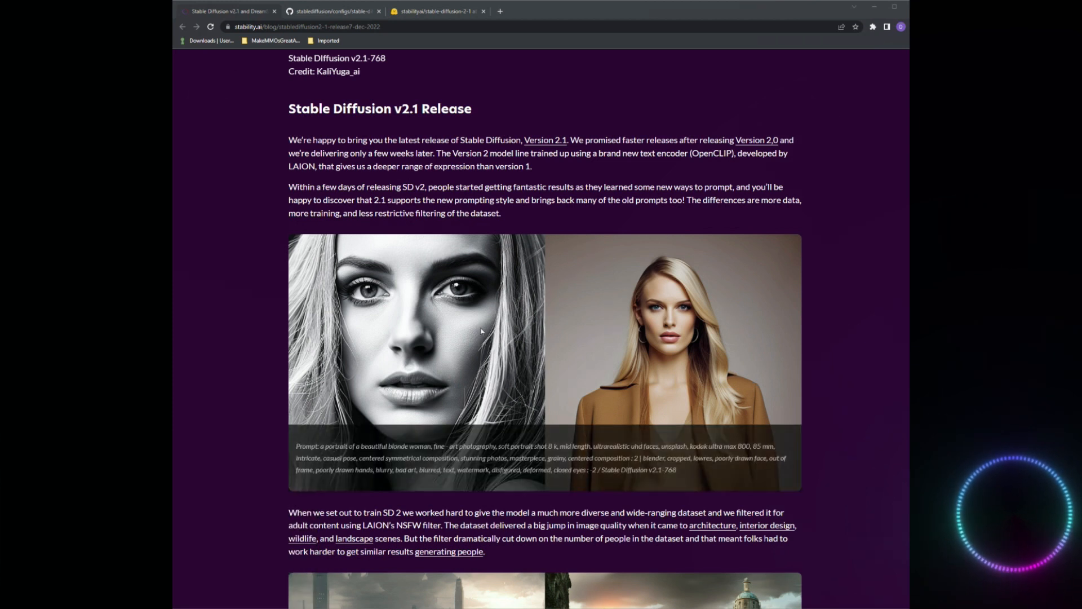
scroll(485, 326, "down", 2)
scroll(668, 350, "up", 2)
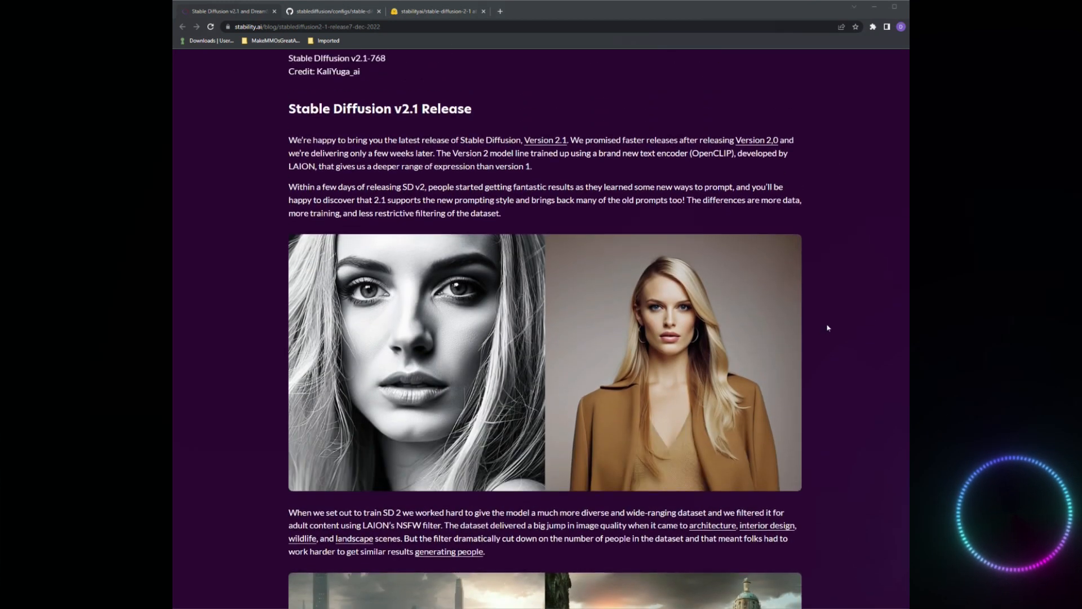
mouse_move(701, 427)
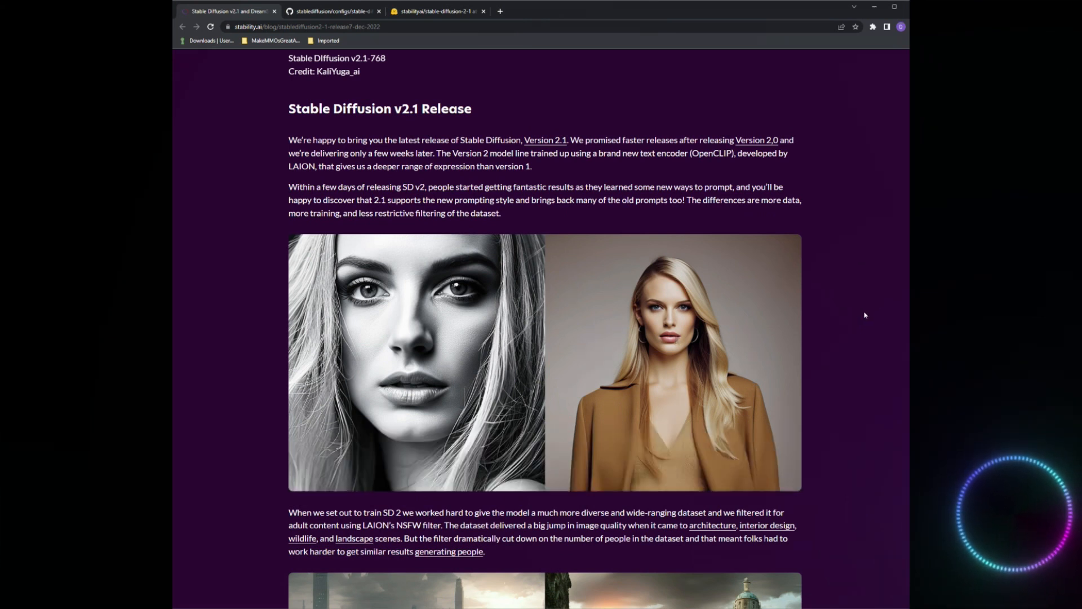
scroll(865, 316, "down", 6)
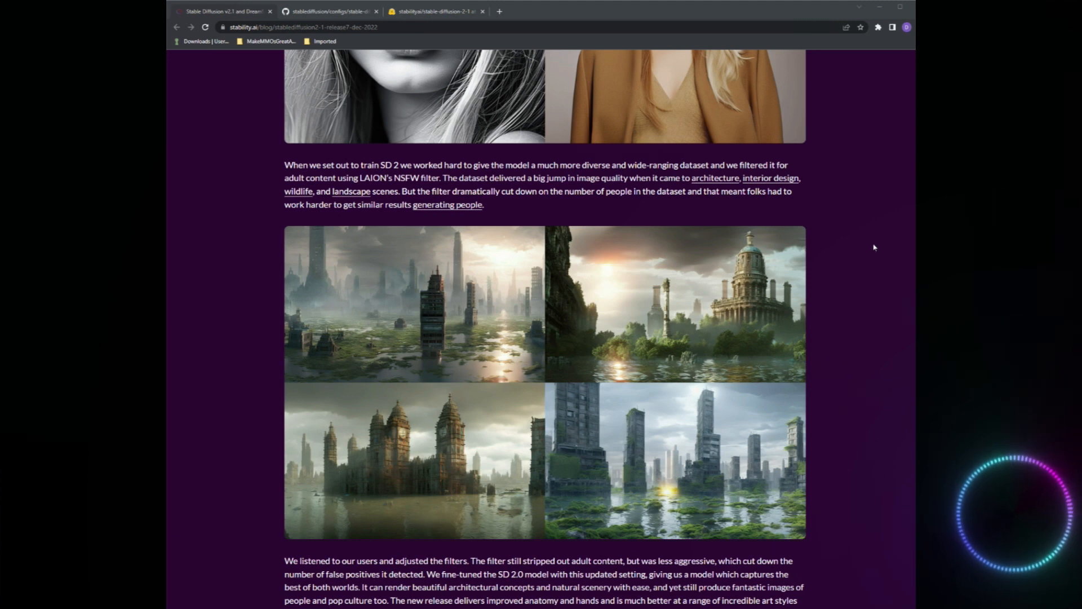
scroll(877, 239, "down", 2)
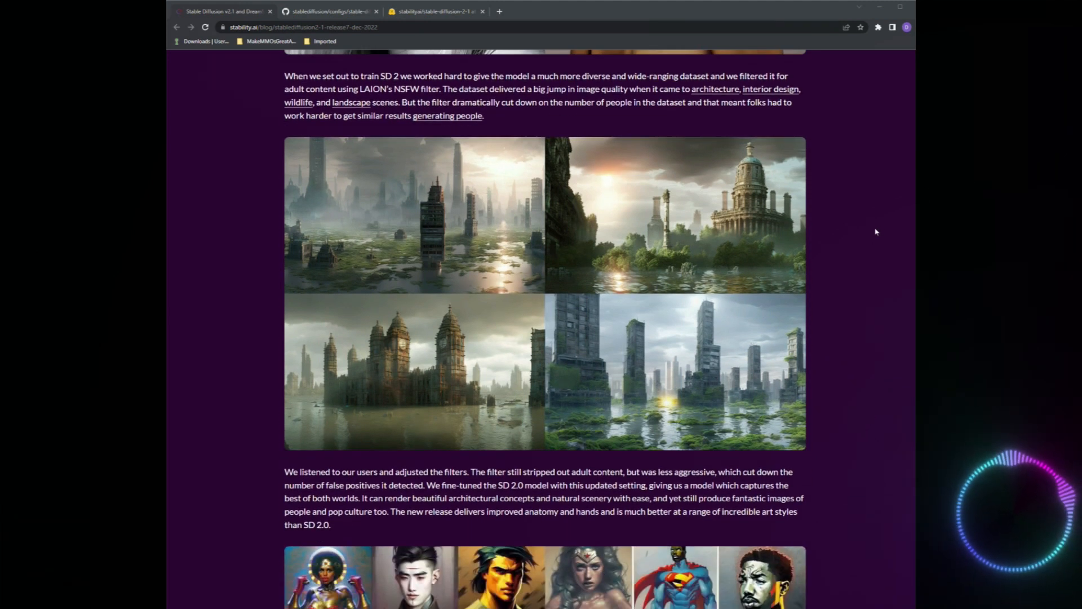
Examine the superhero sample images and the section on non-standard resolutions and extreme aspect ratios.
scroll(877, 231, "down", 7)
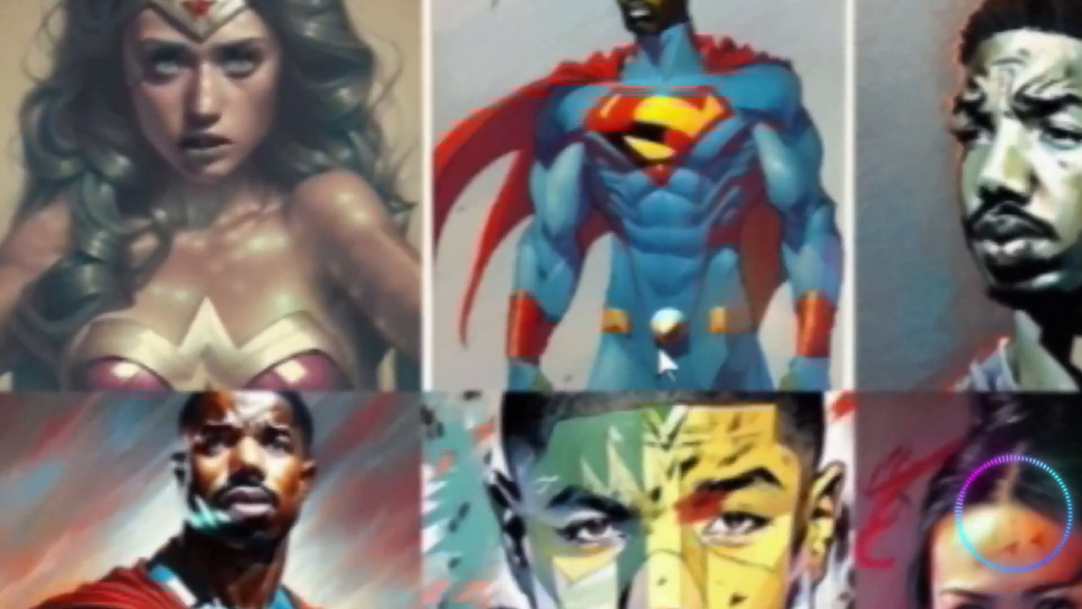
scroll(835, 234, "down", 8)
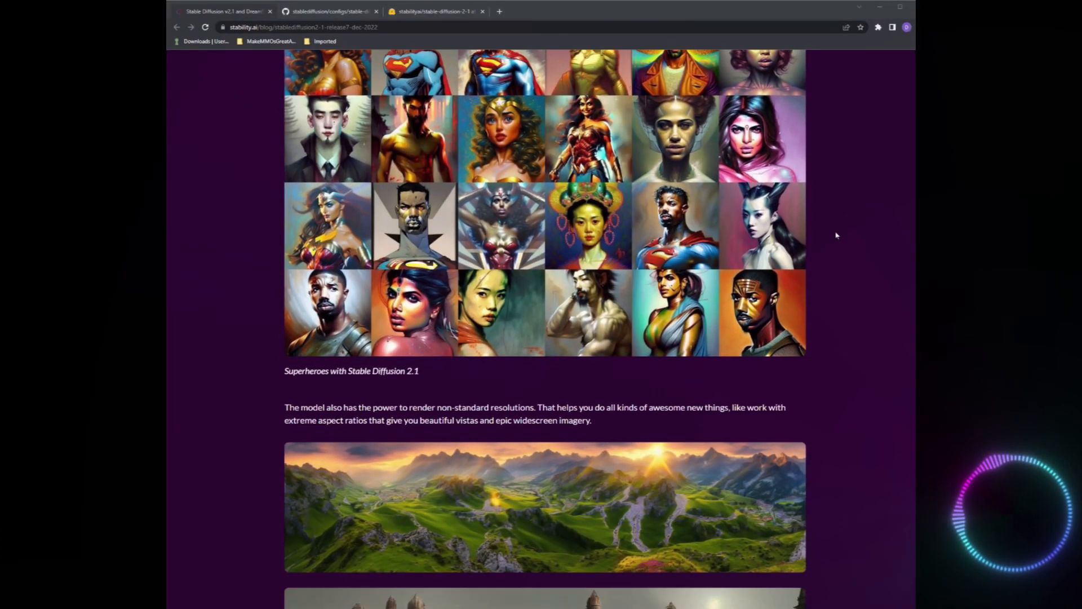
scroll(552, 206, "down", 1)
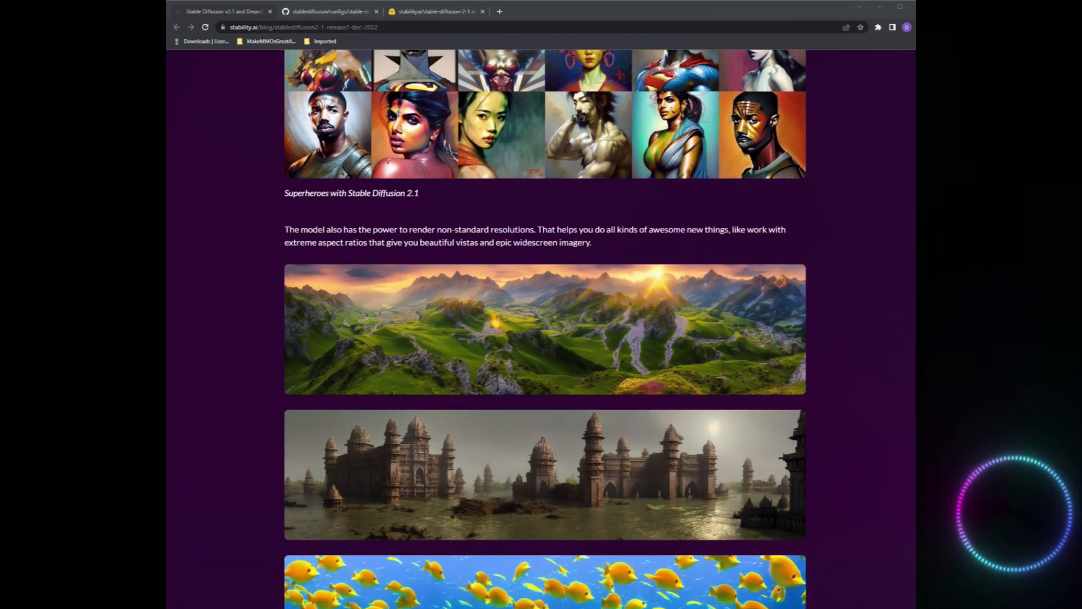
scroll(458, 225, "down", 3)
scroll(458, 197, "up", 2)
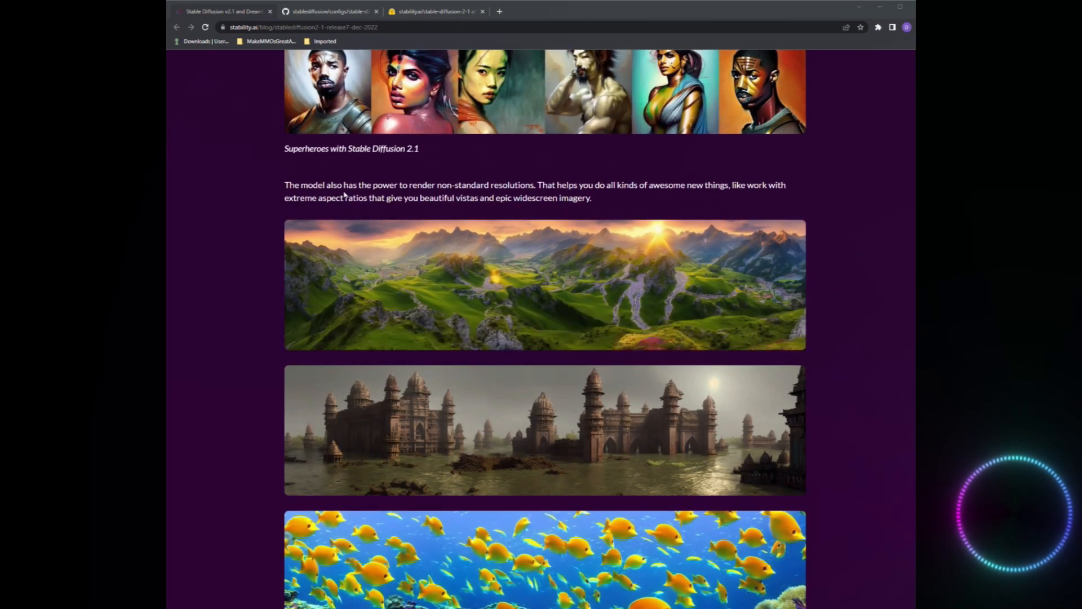
mouse_move(604, 275)
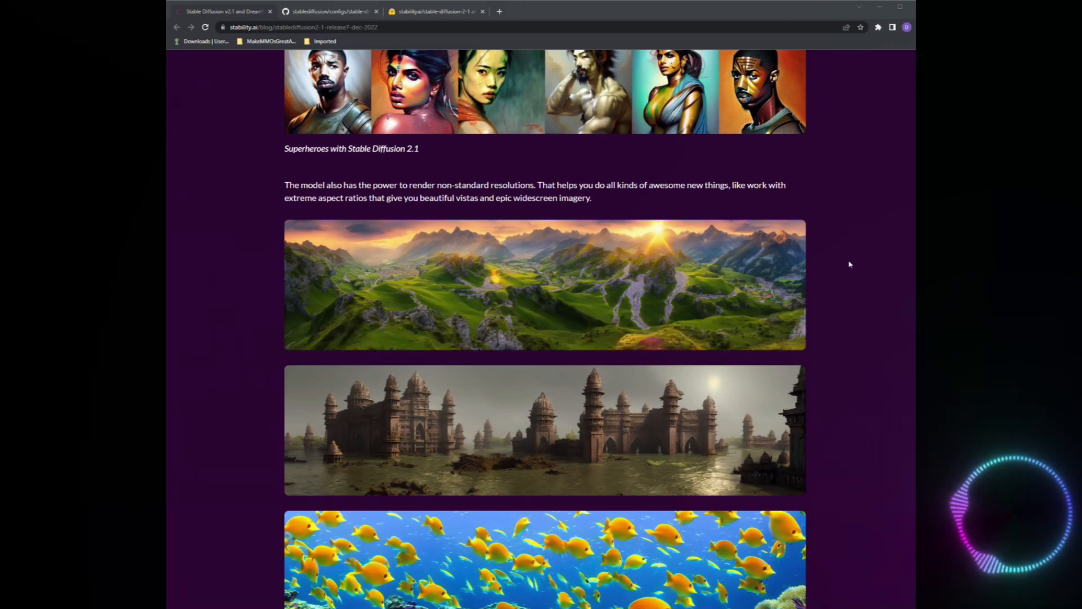
mouse_move(653, 271)
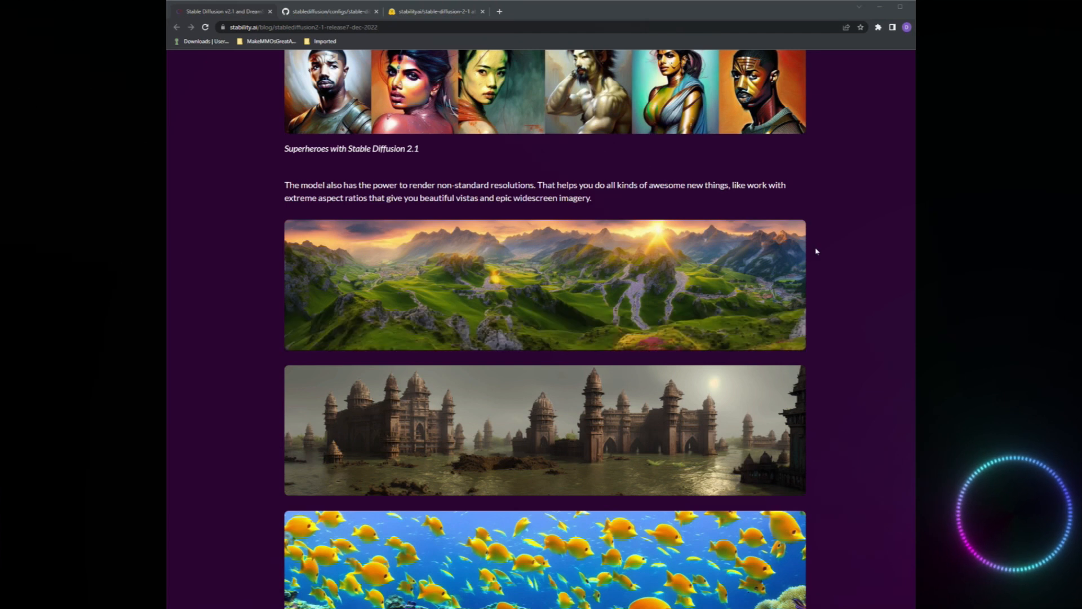
scroll(537, 246, "down", 1)
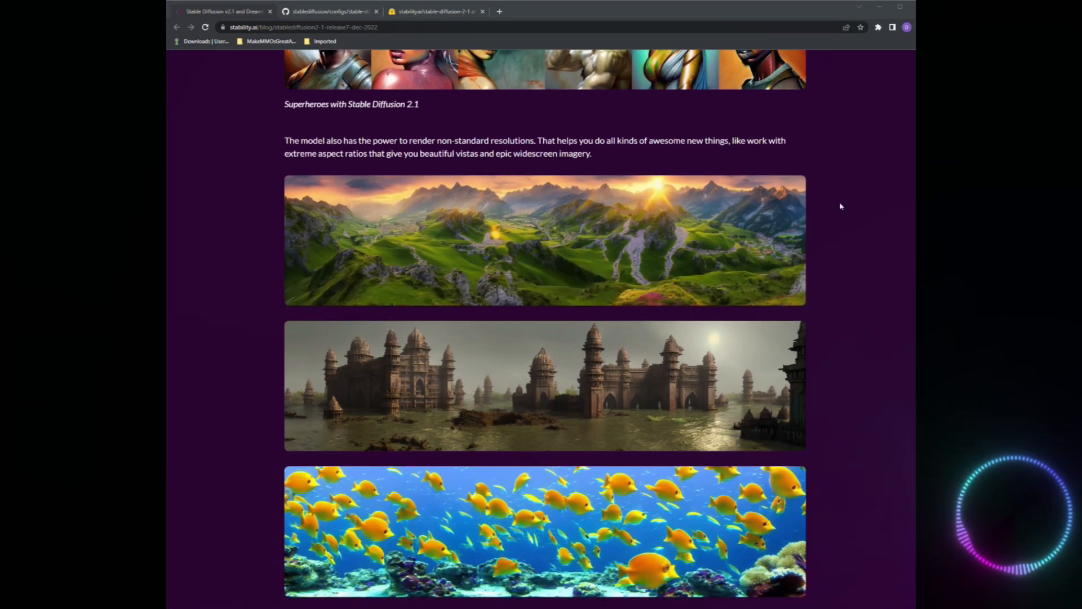
mouse_move(588, 228)
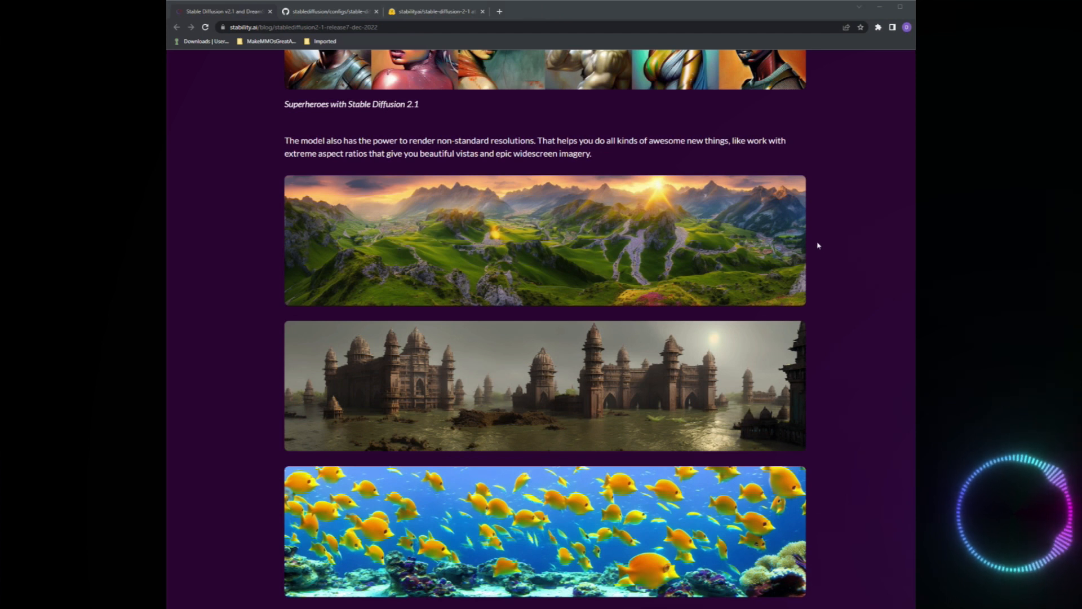
mouse_move(461, 259)
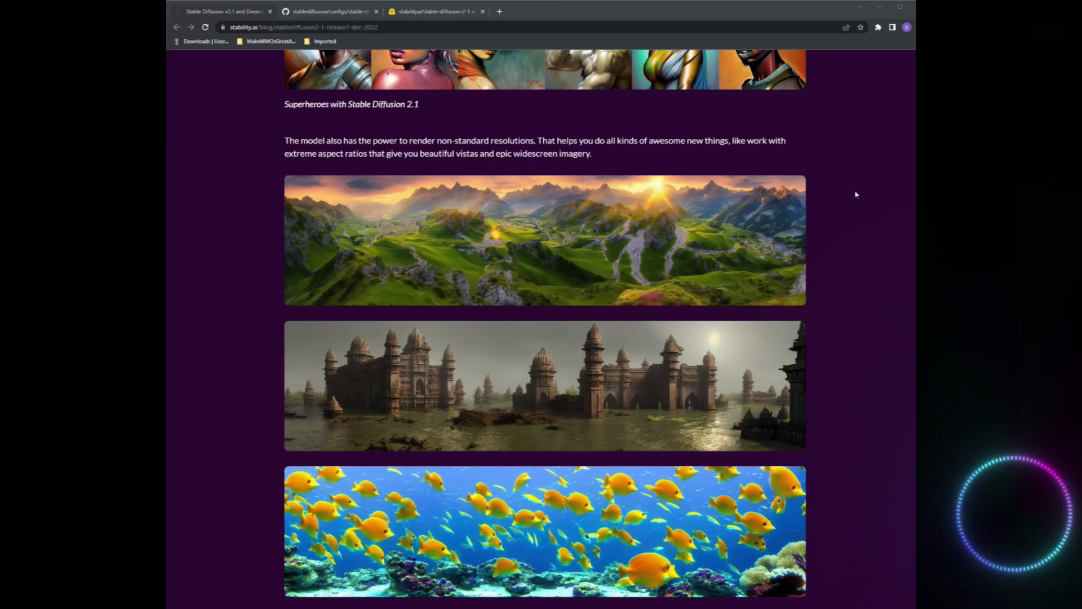
Read the DreamStudio Updates section on negative and weighted prompts and the resource links near the article's end.
scroll(857, 194, "down", 3)
scroll(859, 221, "down", 5)
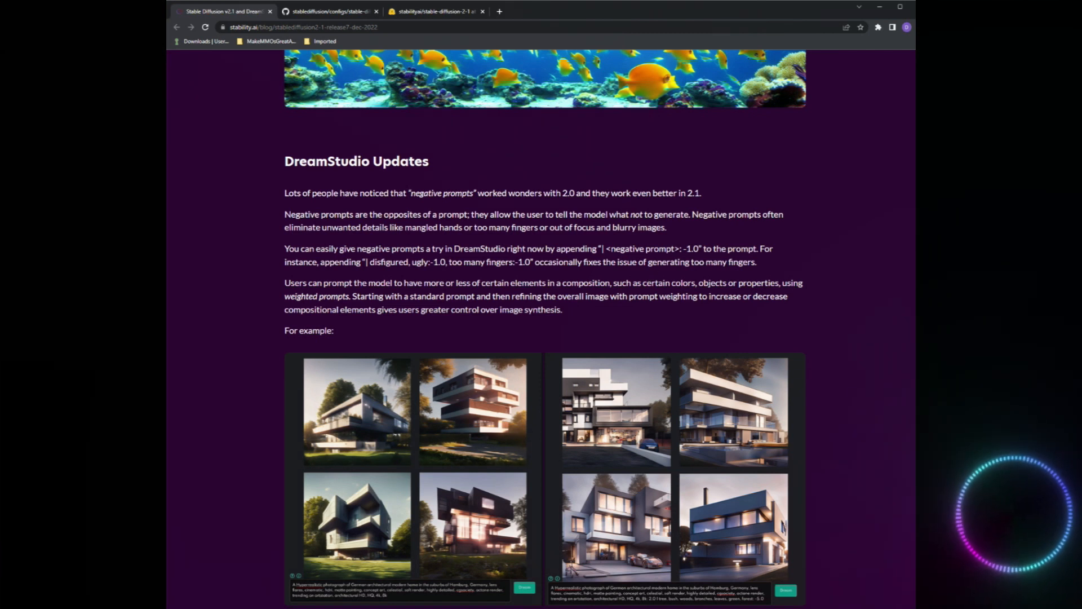
left_click_drag(376, 263, 424, 264)
left_click(423, 264)
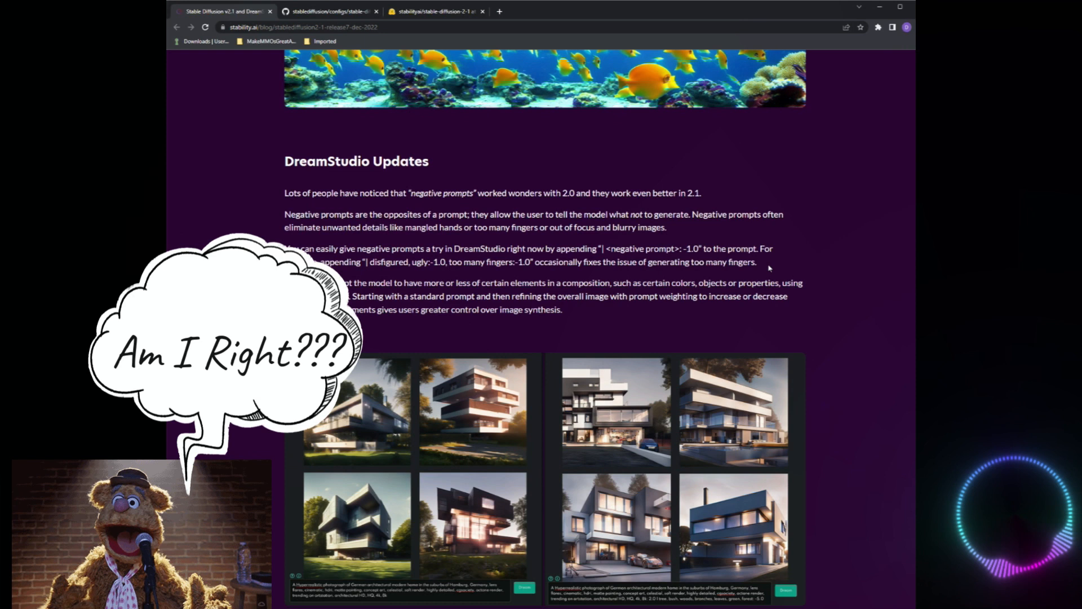
scroll(789, 259, "down", 1)
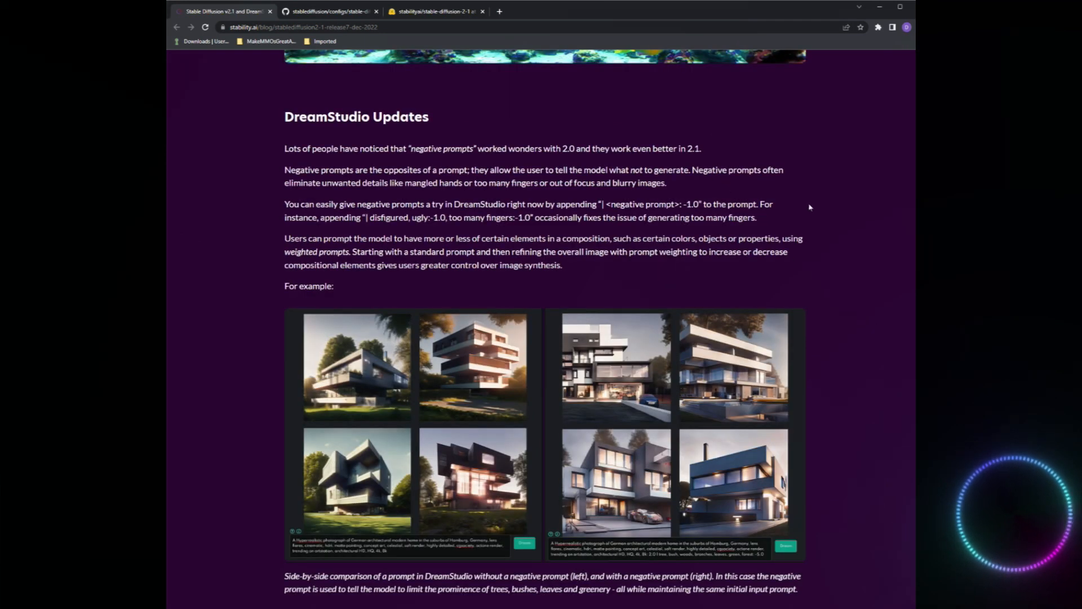
scroll(809, 209, "down", 6)
scroll(829, 243, "down", 10)
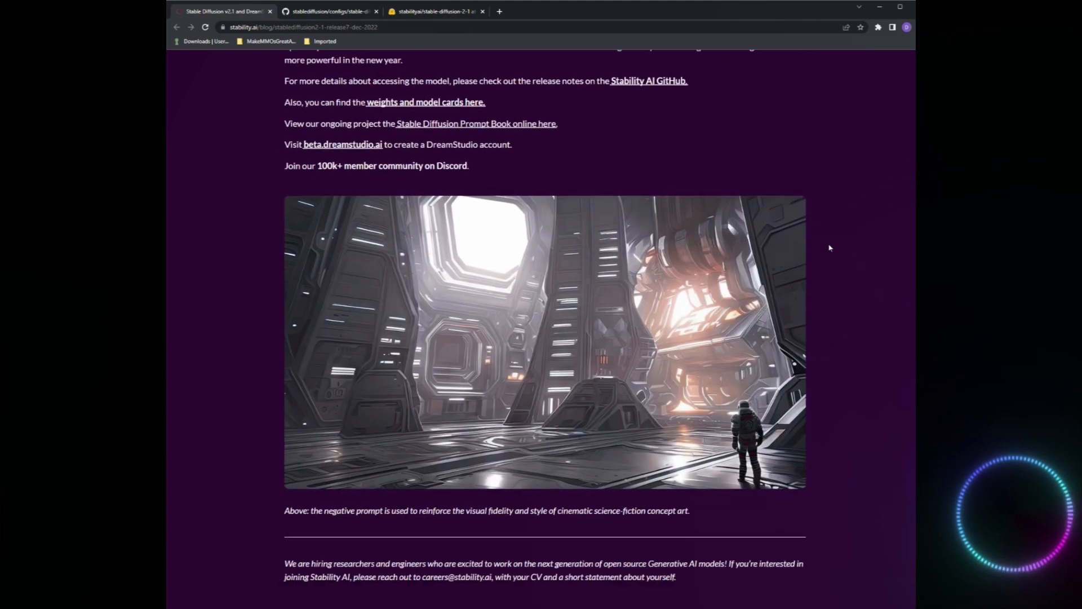
scroll(834, 251, "up", 4)
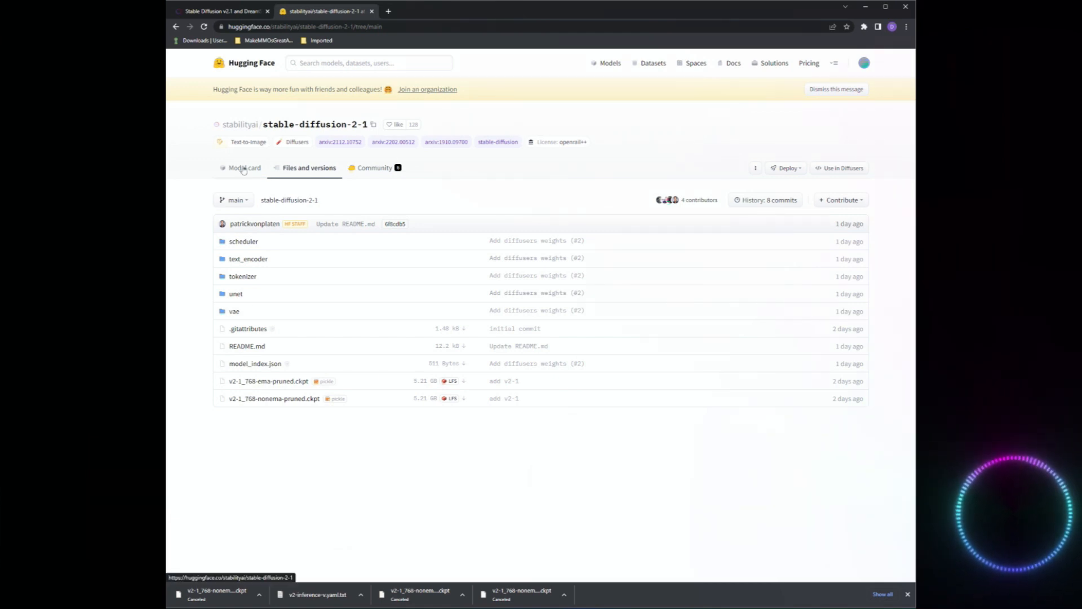
Start downloading v2-1_768-nonema-pruned.ckpt from the stable-diffusion-2-1 repository files on Hugging Face.
left_click(319, 173)
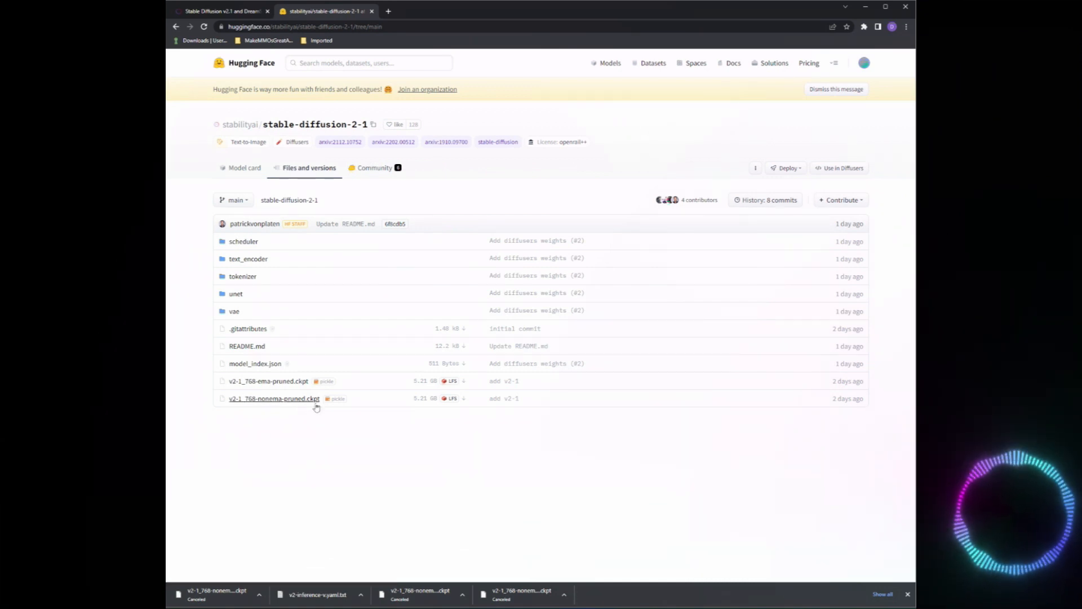
left_click(300, 401)
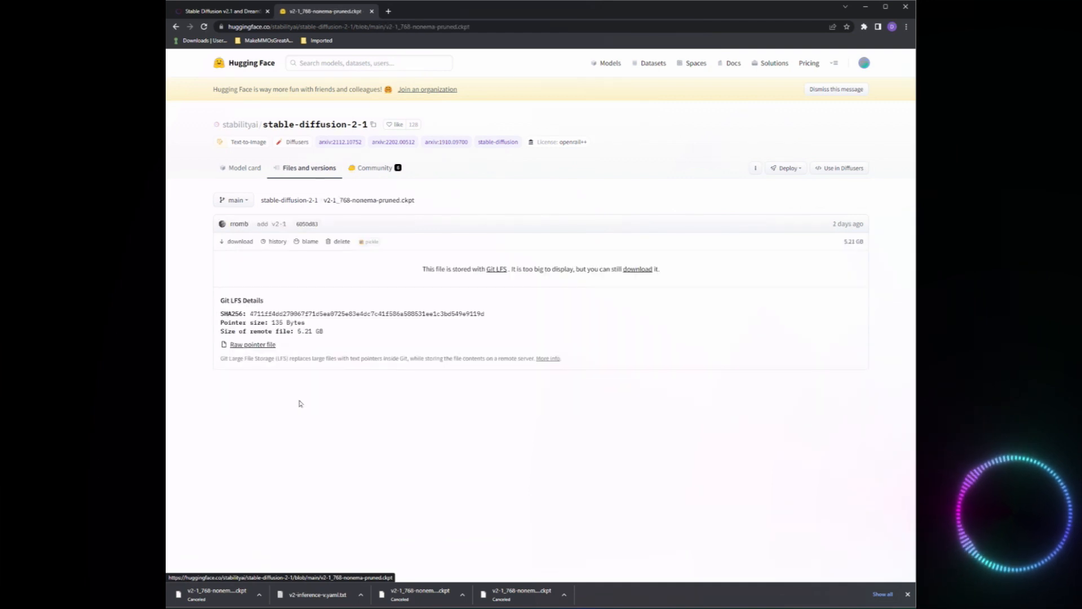
left_click(638, 270)
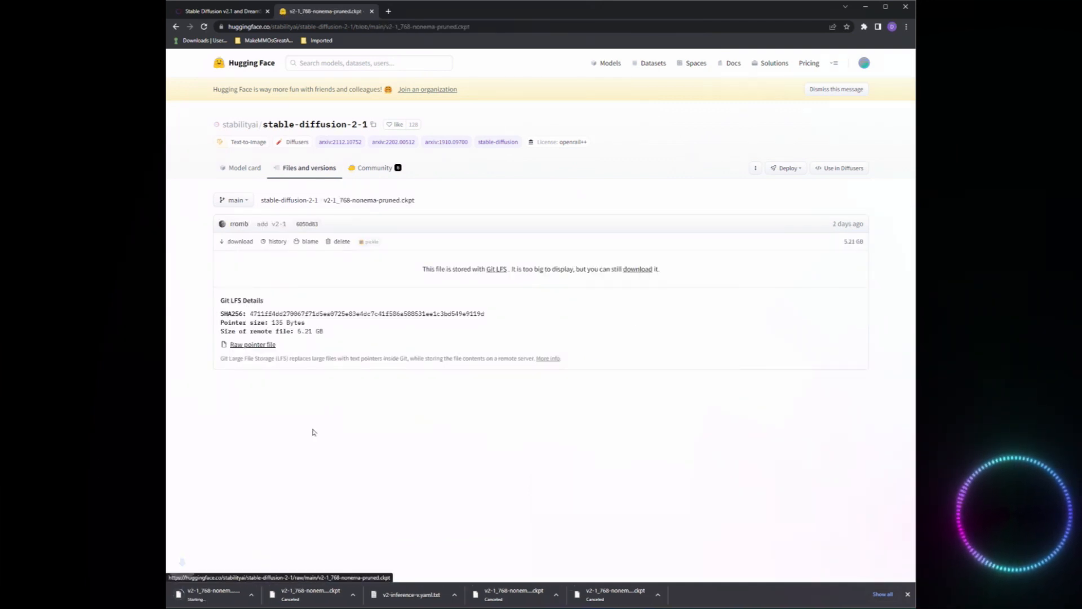
Cancel the running download of the nonema-pruned checkpoint.
left_click(260, 594)
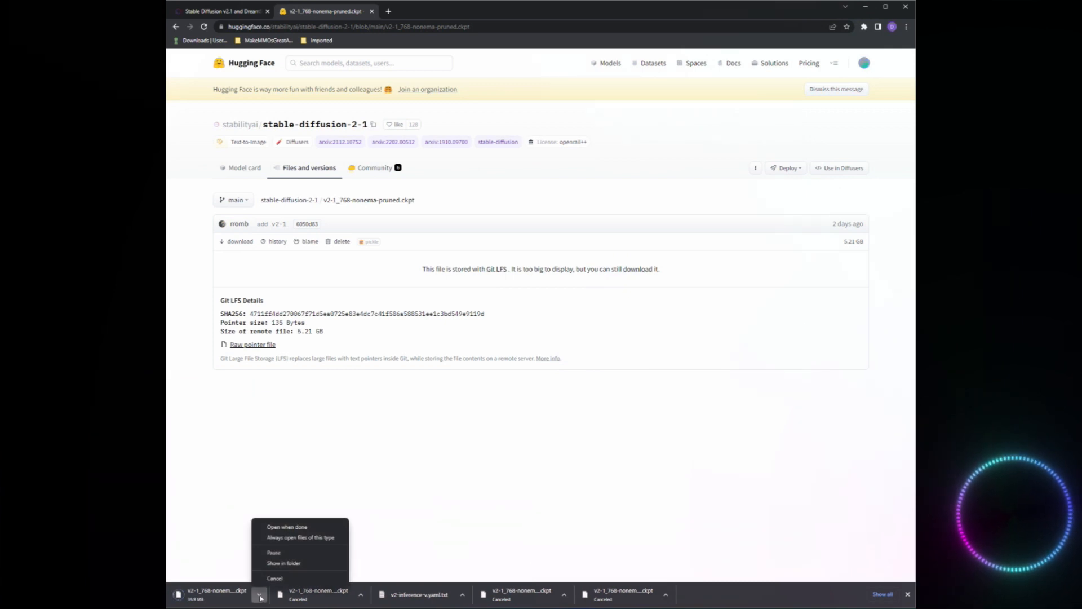
left_click(284, 579)
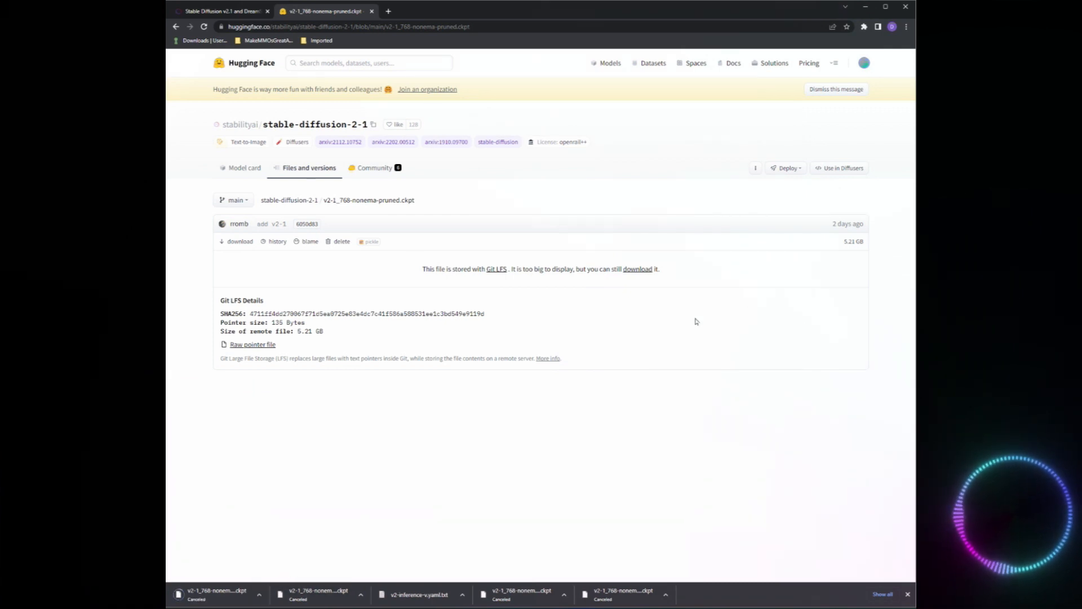
left_click_drag(843, 243, 865, 246)
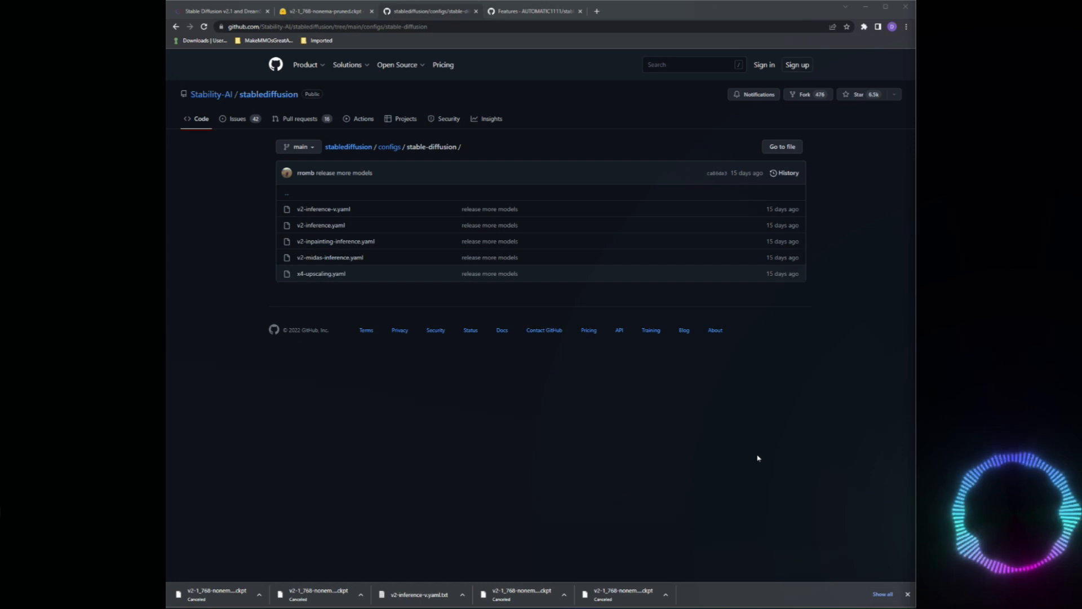
Open the raw contents of v2-inference-v.yaml from the configs/stable-diffusion folder of the Stability-AI GitHub repository.
right_click(333, 214)
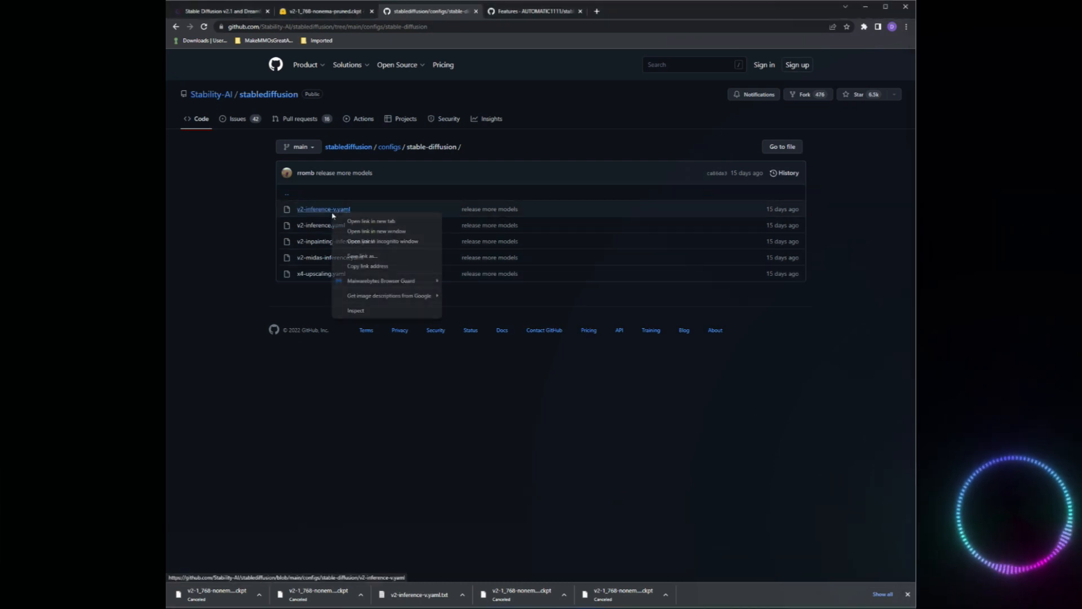
left_click(458, 449)
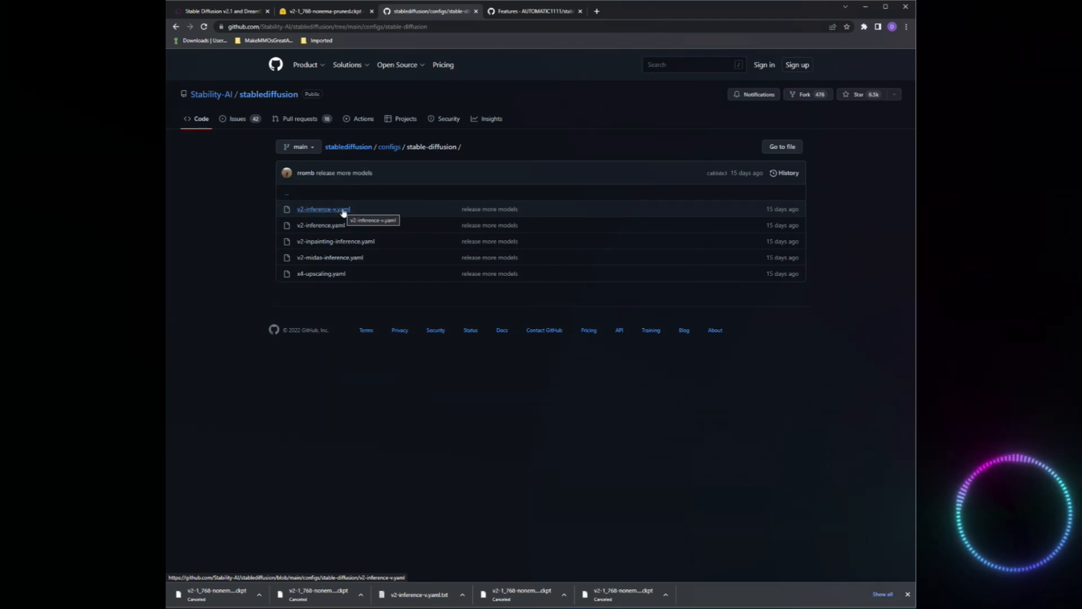
left_click(343, 209)
right_click(506, 316)
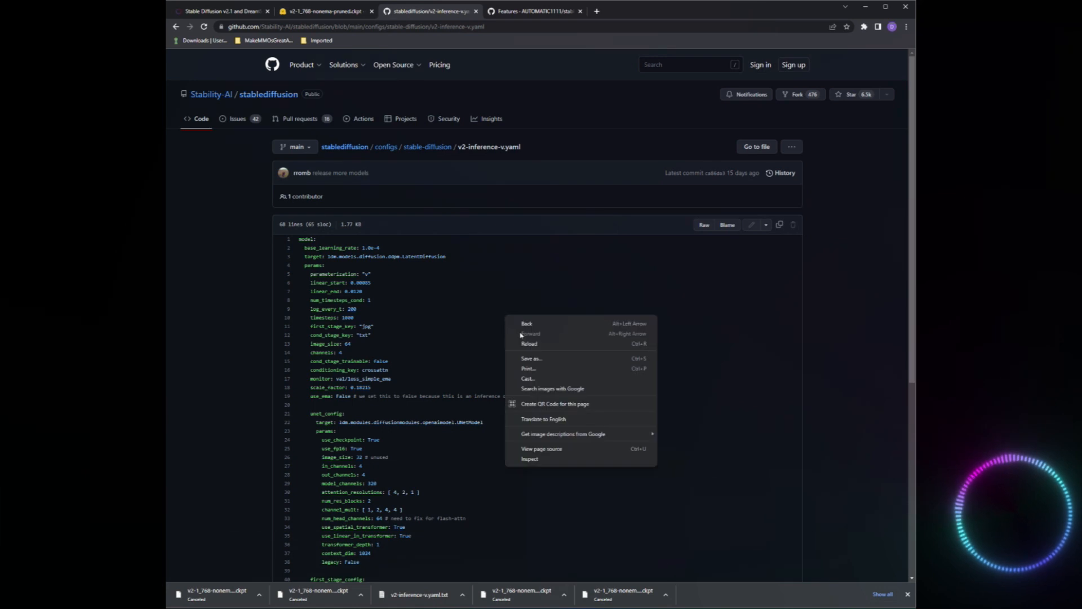
left_click(649, 278)
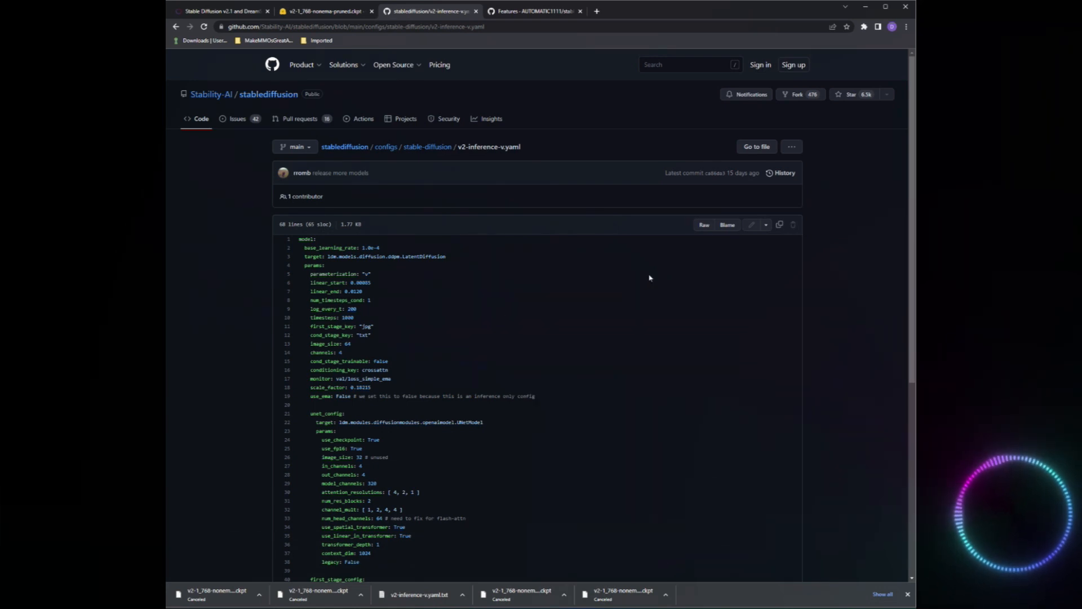
left_click(704, 226)
Save the raw config as v2-inference-v.yaml.txt in stable-diffusion-webui's models/Stable-diffusion folder, overwriting the existing file.
right_click(495, 212)
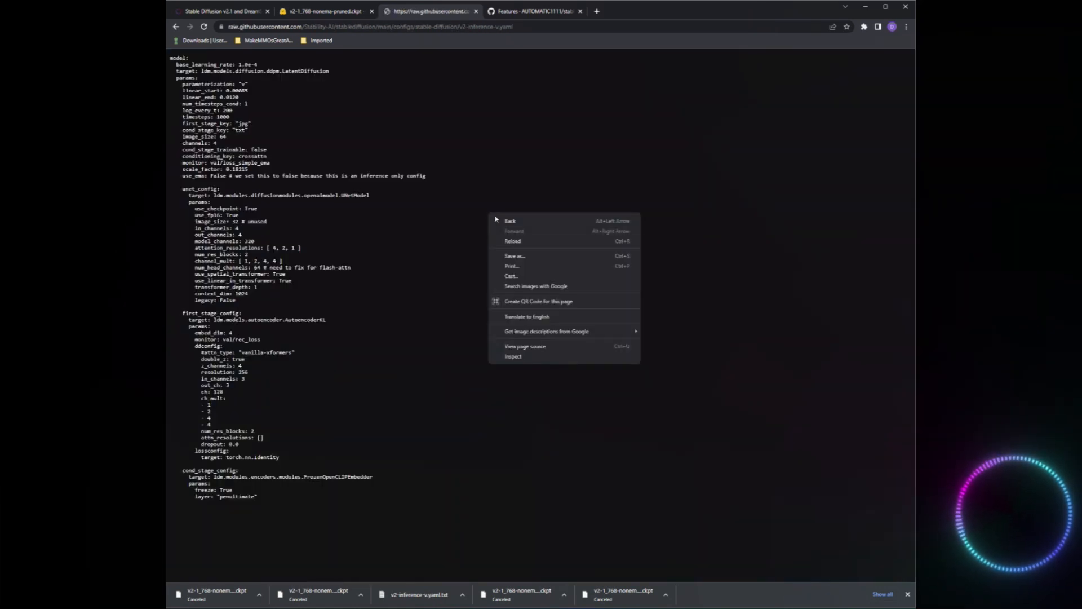
left_click(529, 261)
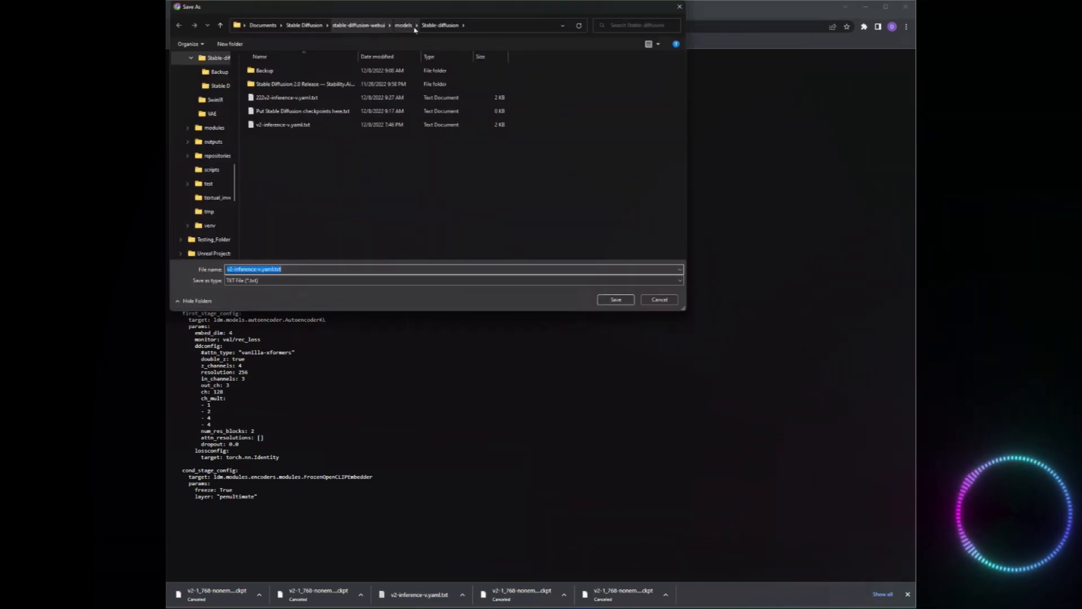
left_click(615, 299)
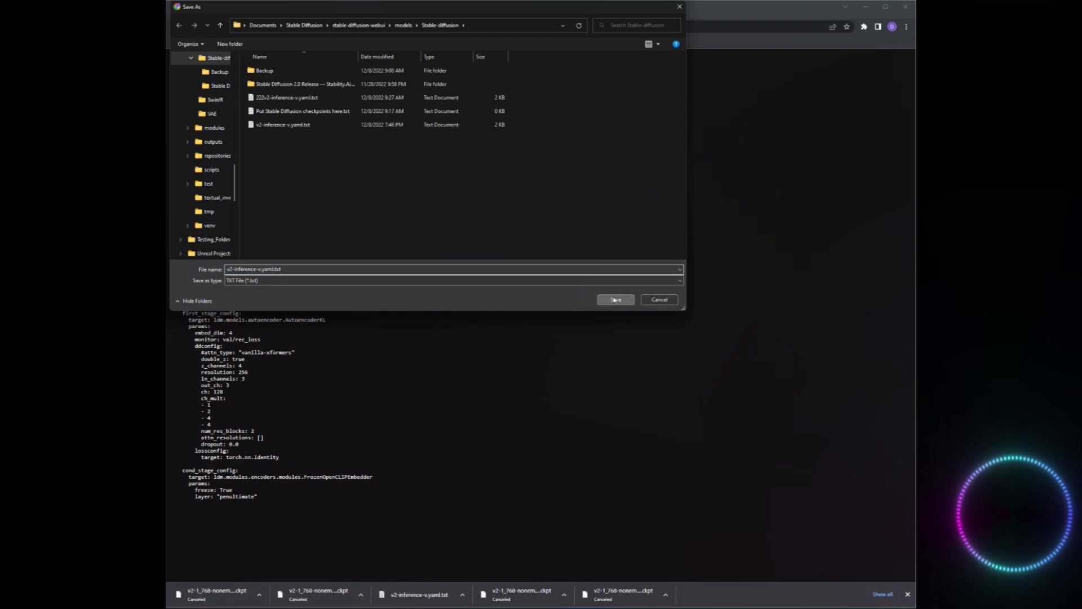
left_click(938, 310)
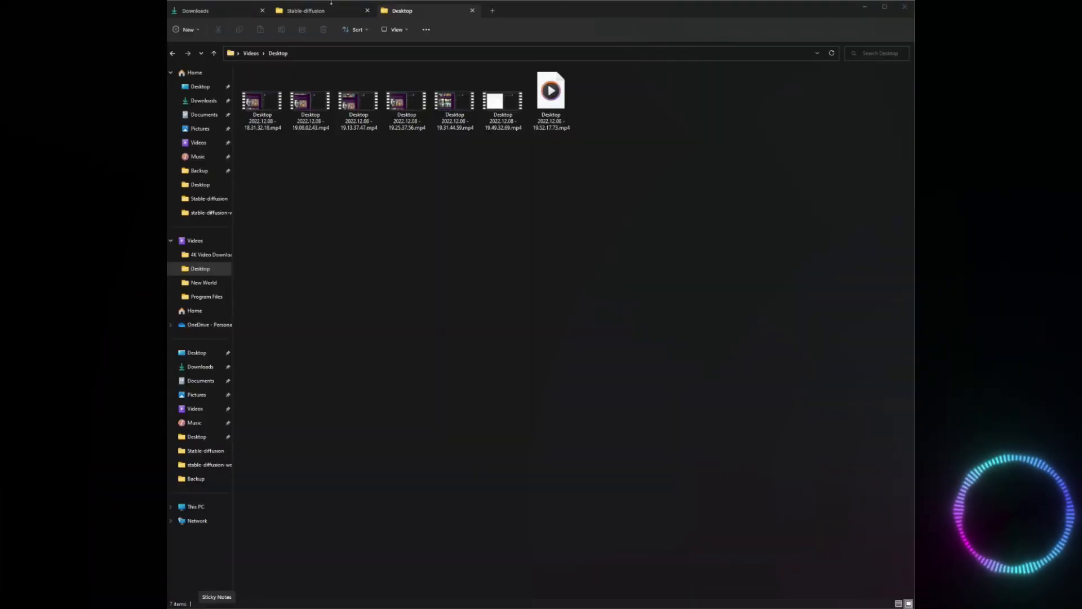
left_click(331, 4)
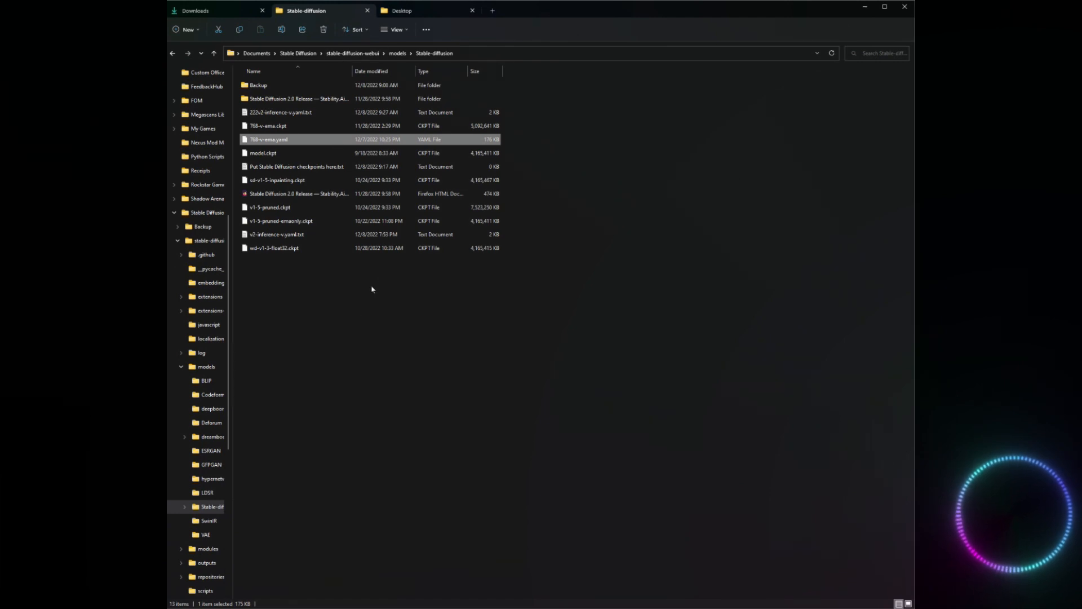
left_click(320, 236)
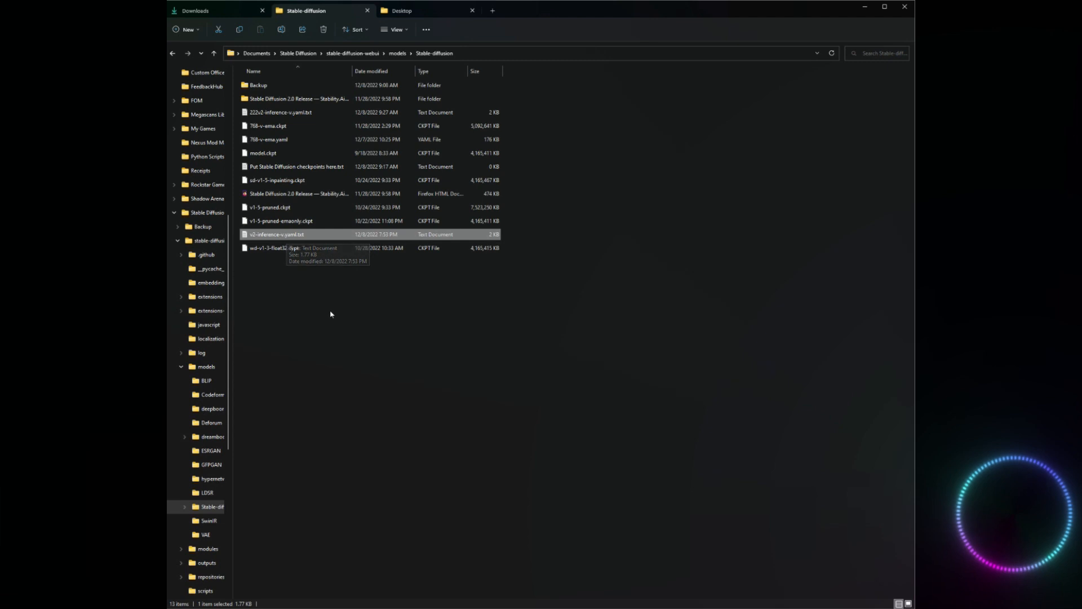
key("F2")
left_click(289, 341)
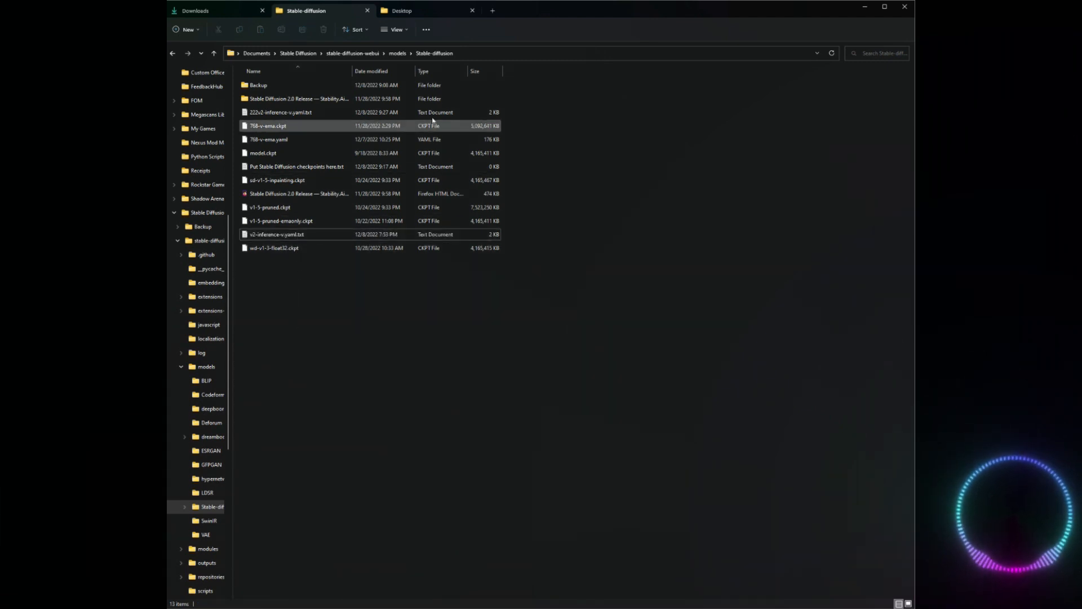
Move the downloaded v2-1_768-nonema-pruned.ckpt from the Downloads folder into stable-diffusion-webui's models/Stable-diffusion folder.
left_click(225, 7)
mouse_move(309, 275)
left_mouse_down()
mouse_move(437, 219)
mouse_move(307, 21)
mouse_move(326, 14)
mouse_move(337, 378)
mouse_move(316, 295)
left_mouse_up()
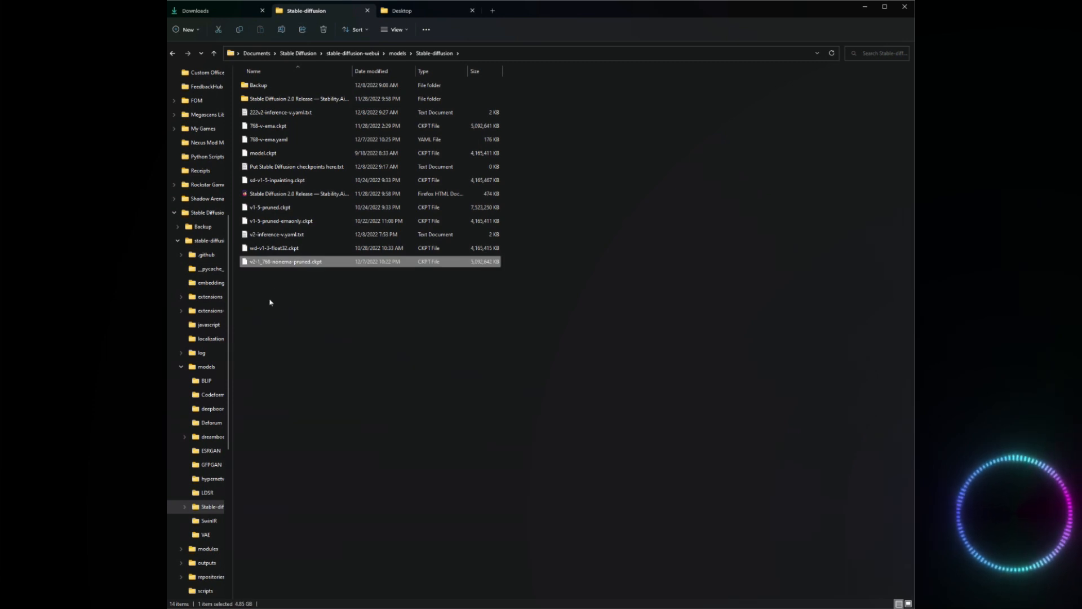
Rename v2-inference-v.yaml.txt to v2-1_768-nonema-pruned.yaml, reusing the checkpoint's base name and accepting the extension change.
key("F2")
key("ctrl+c")
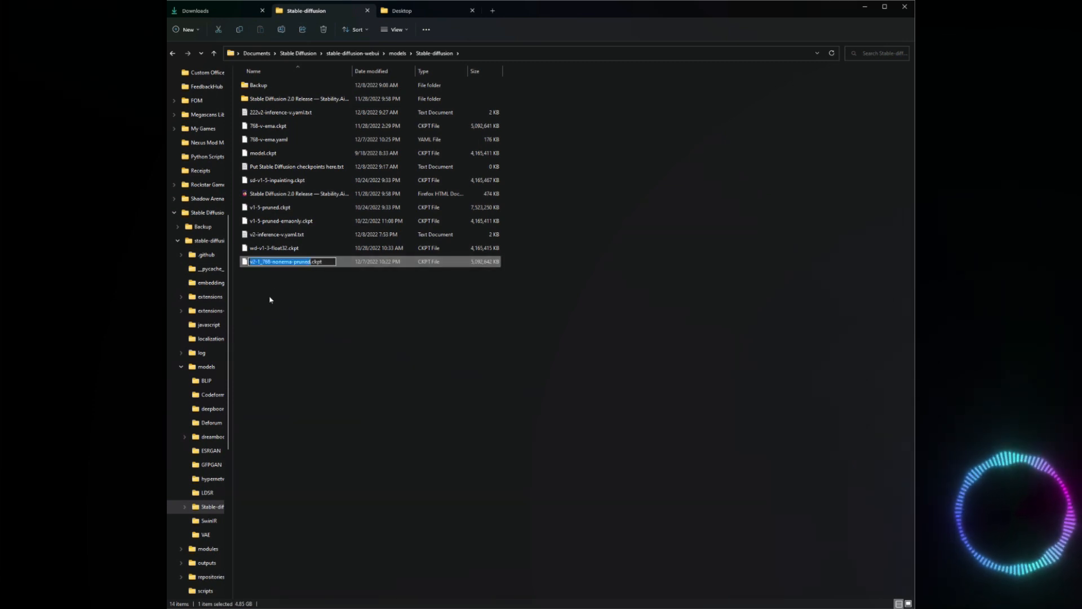
left_click(298, 237)
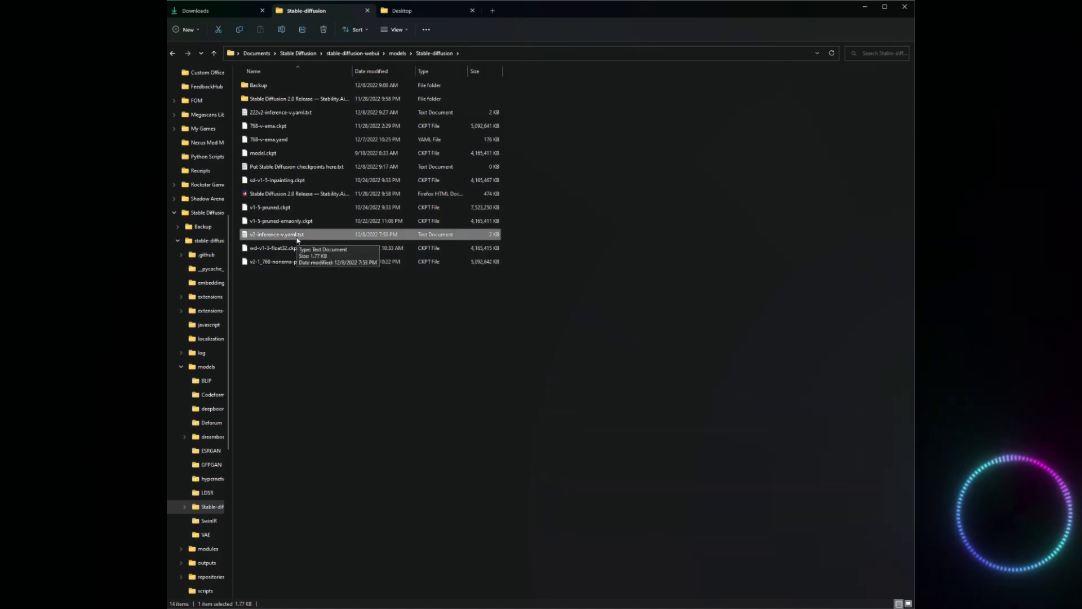
key("F2")
key("ctrl+v")
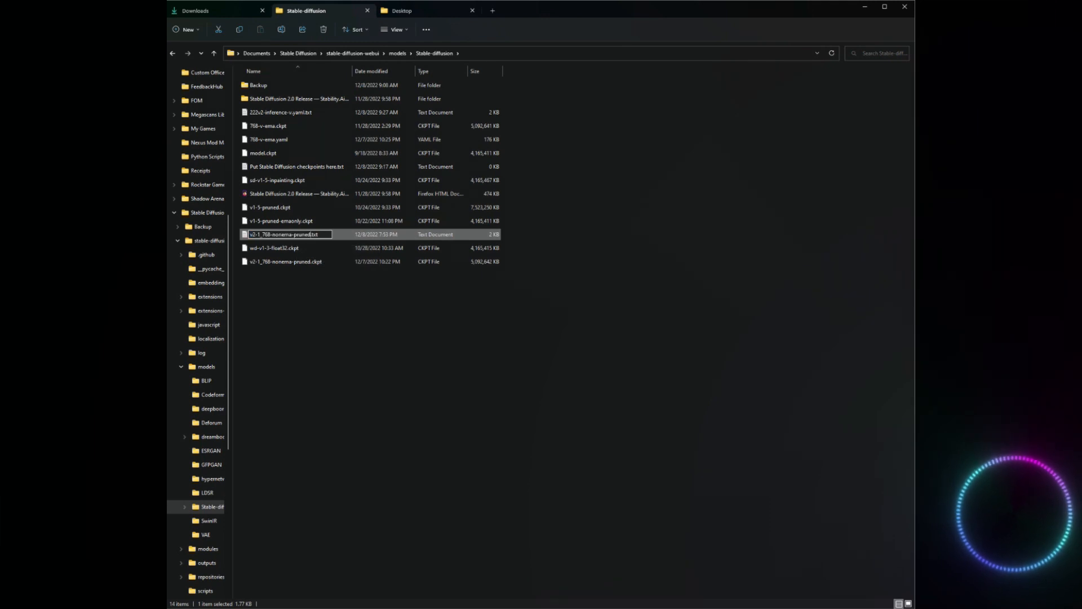
key("Delete")
key("Delete")
key("Delete")
key("Delete")
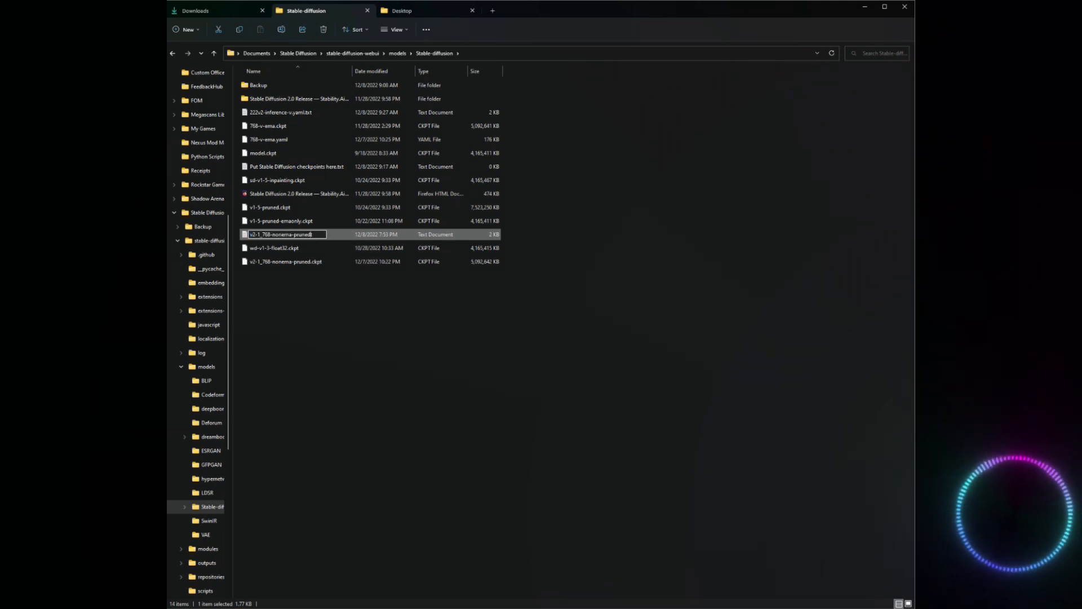
type(".yam")
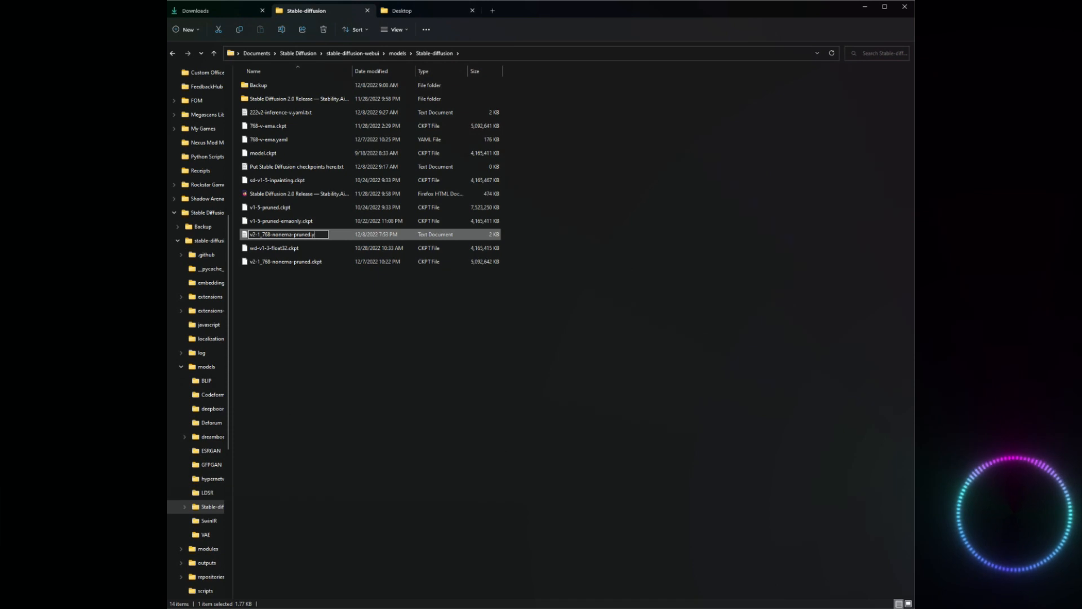
key("BackSpace")
key("BackSpace")
type("aml")
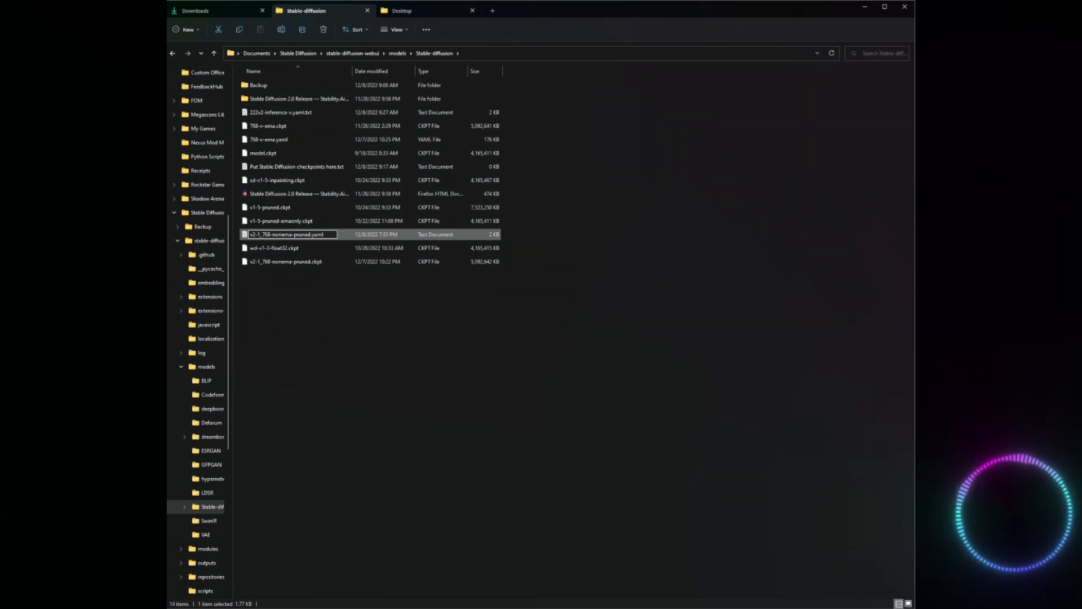
key("Return")
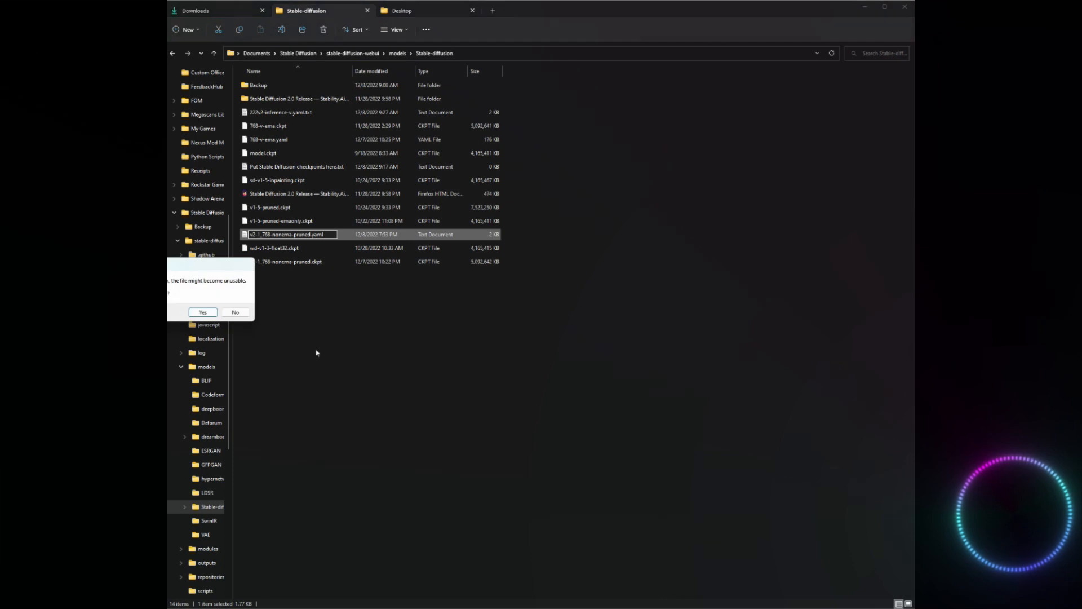
left_click(204, 313)
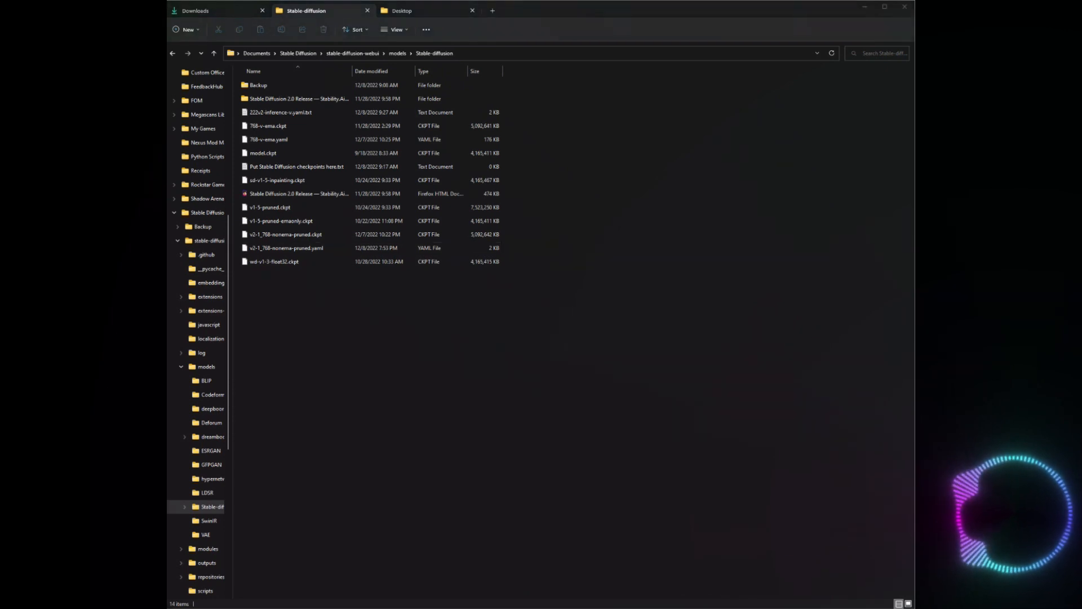
Delete the old 768-v-ema.yaml file from the Stable-diffusion models folder.
left_click(304, 141)
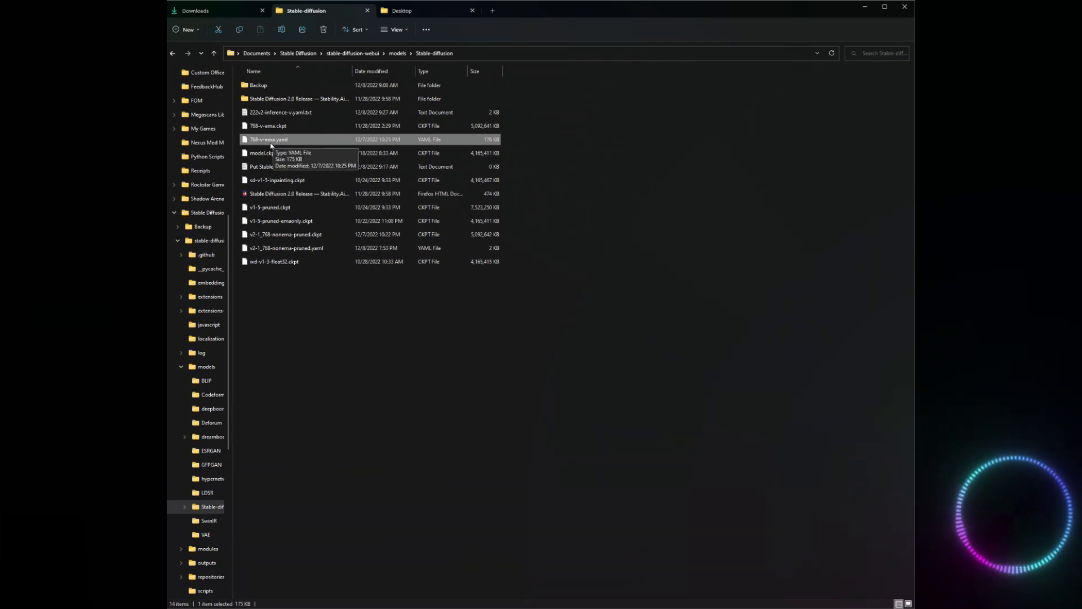
key("Delete")
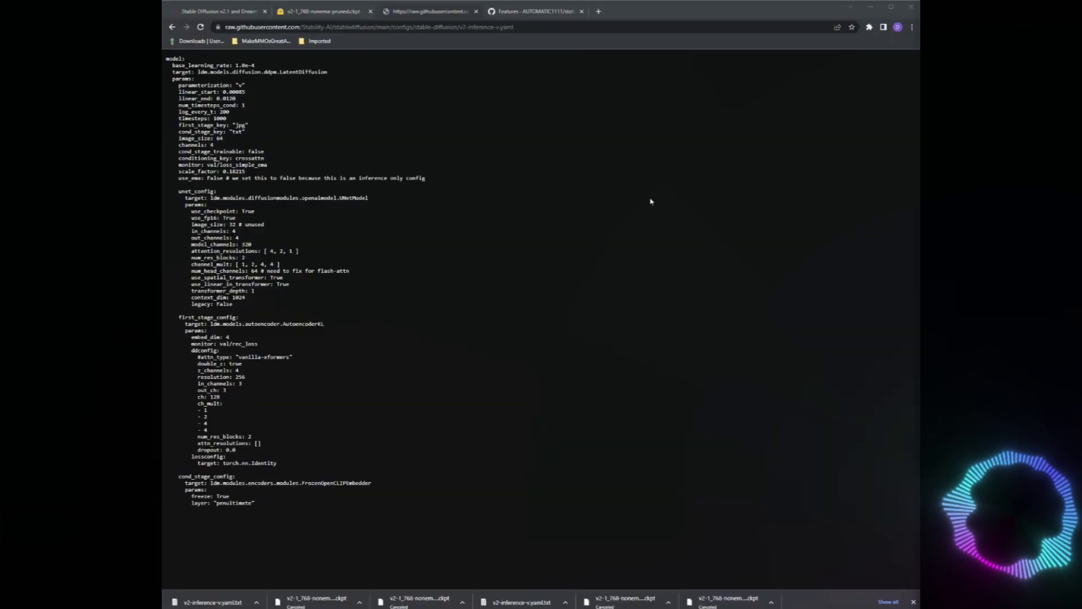
Save the config linked in the AUTOMATIC1111 wiki's Stable Diffusion 2.0 section as v2-inference-v.yaml.txt in the models/Stable-diffusion folder.
left_click(603, 134)
left_click(546, 12)
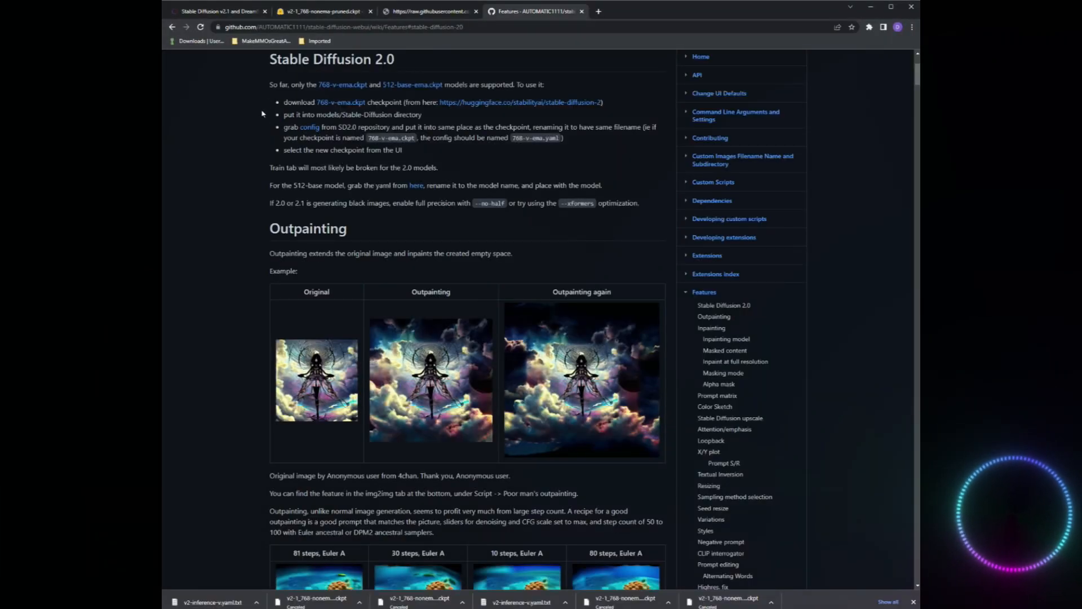
left_click(310, 127)
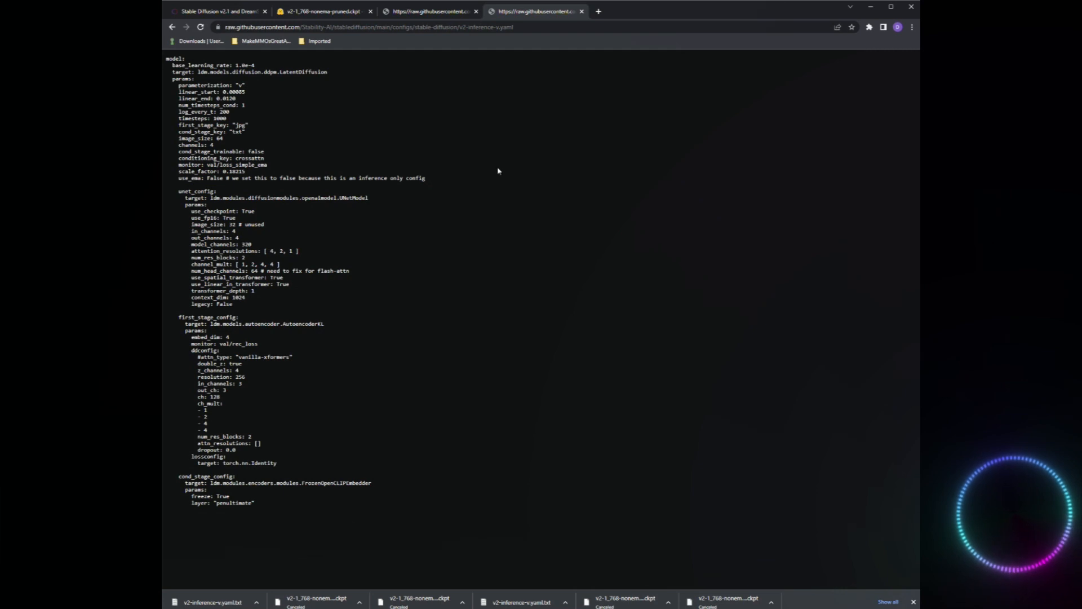
right_click(428, 149)
left_click(437, 190)
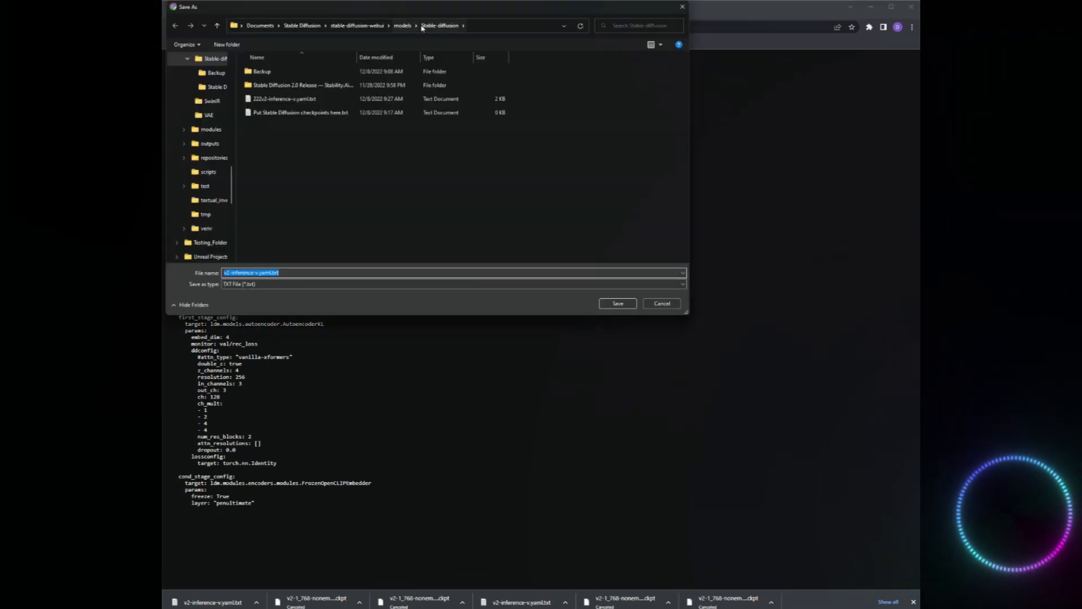
left_click(617, 304)
Rename the new v2-inference-v.yaml.txt in File Explorer to 768-v-ema.yaml, reusing the base name of 768-v-ema.ckpt.
key("alt+Tab")
left_click(276, 245)
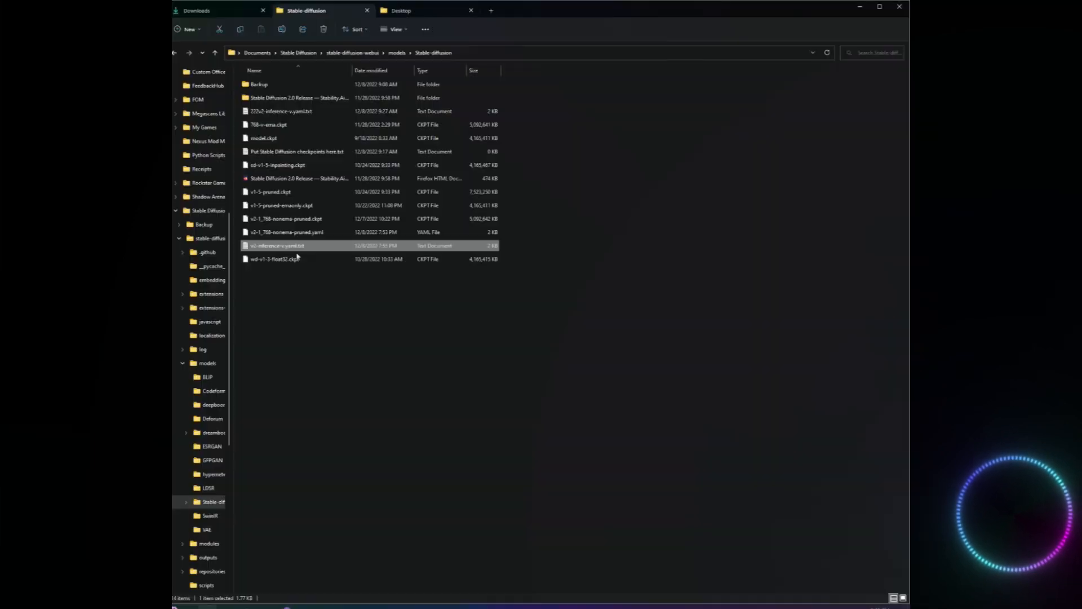
left_click(278, 126)
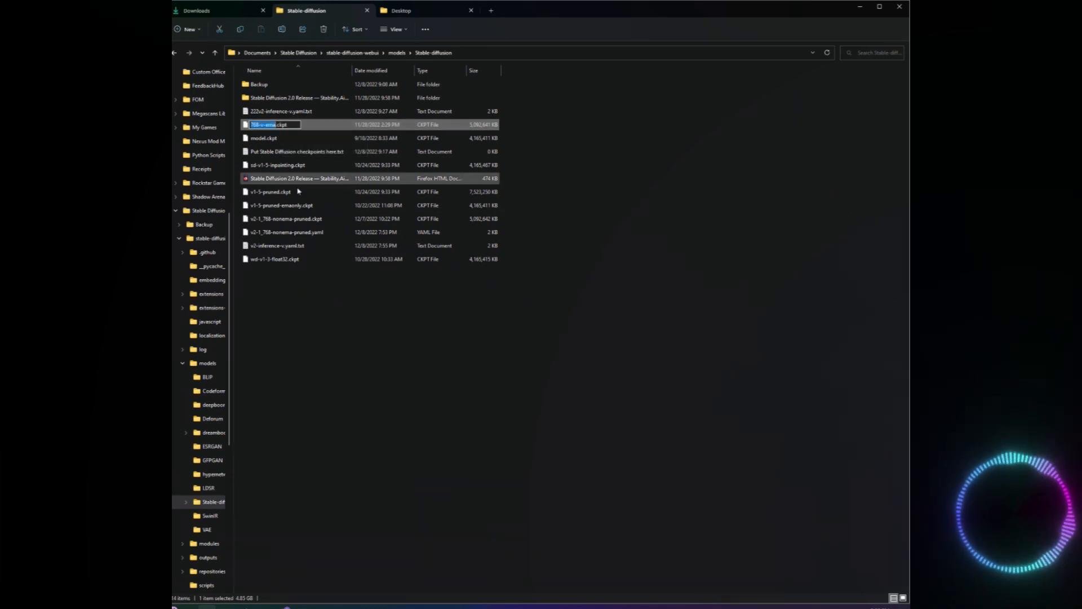
left_click(316, 304)
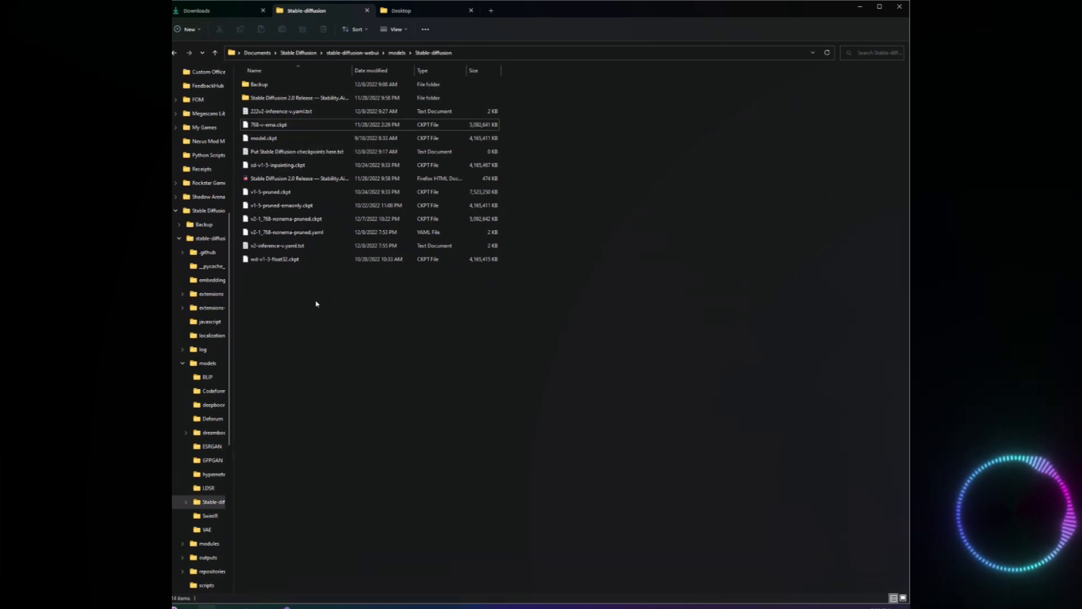
left_click(304, 248)
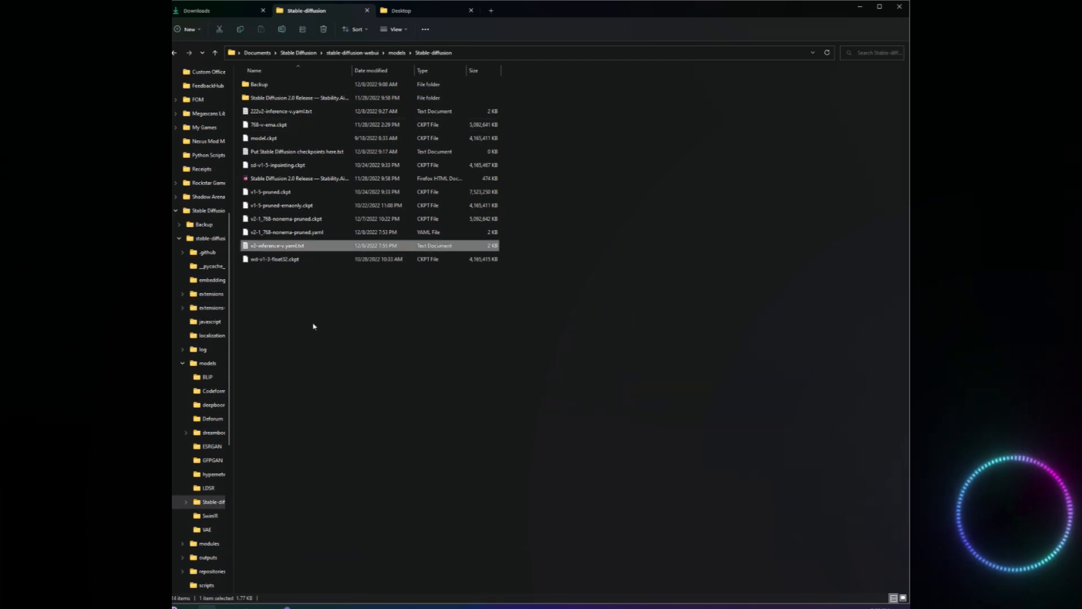
key("F2")
type("768-v-ema")
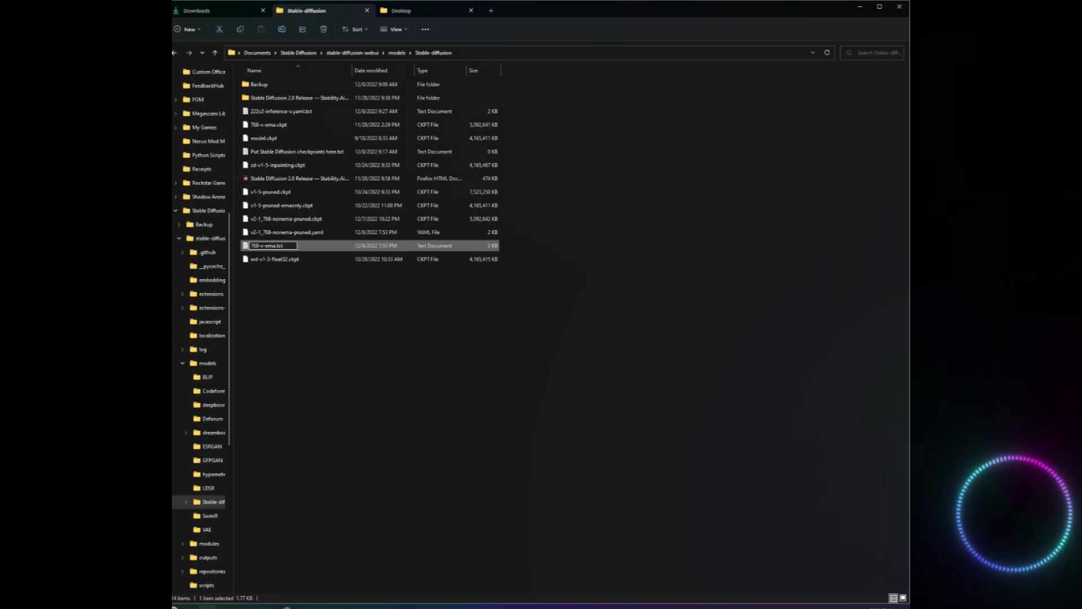
key("BackSpace")
type("yaml")
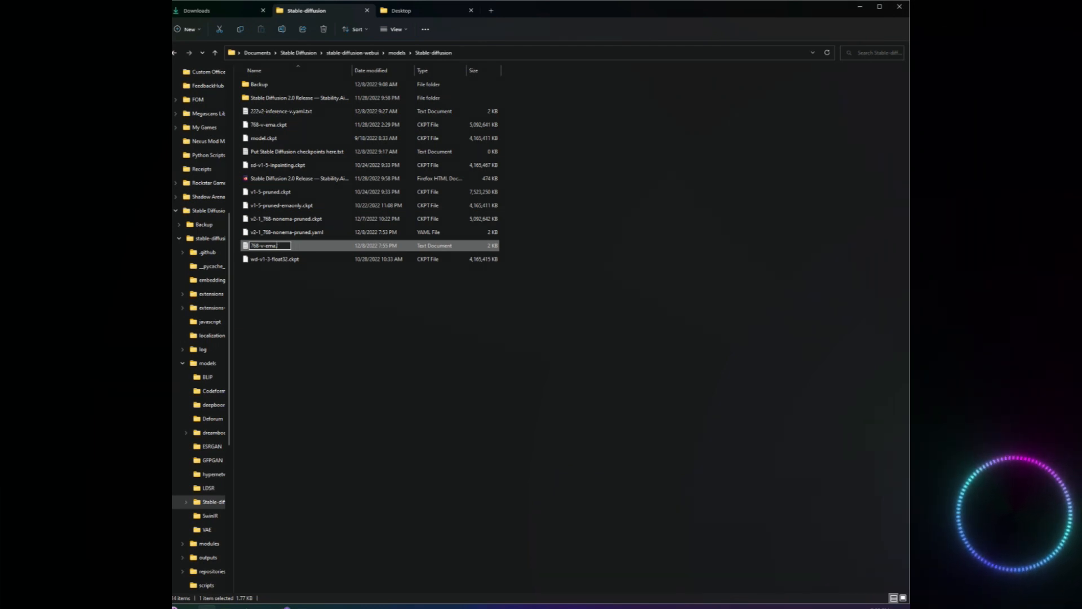
key("Return")
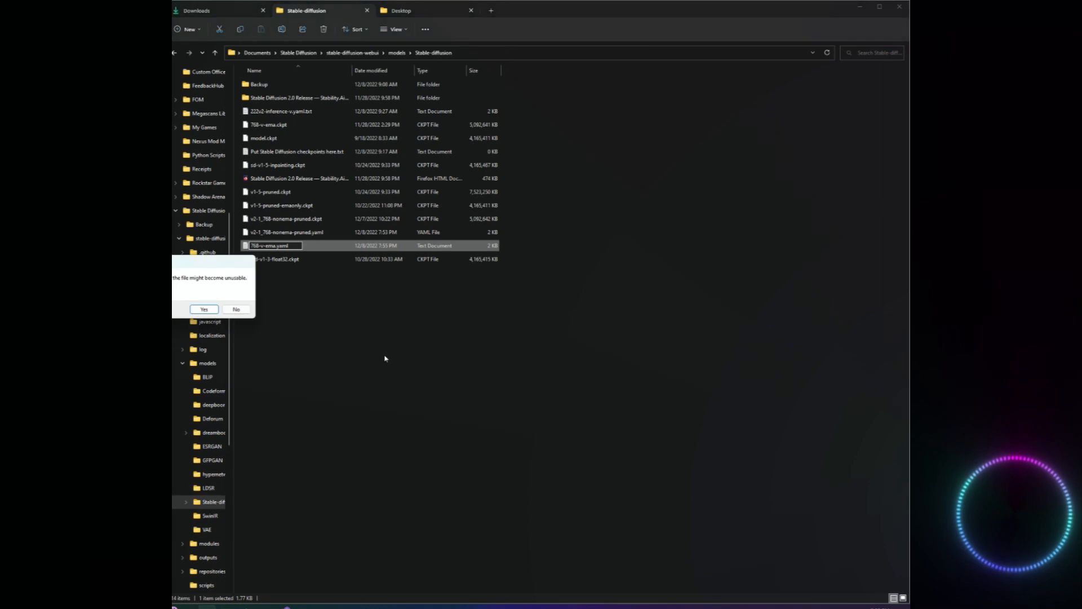
left_click(218, 310)
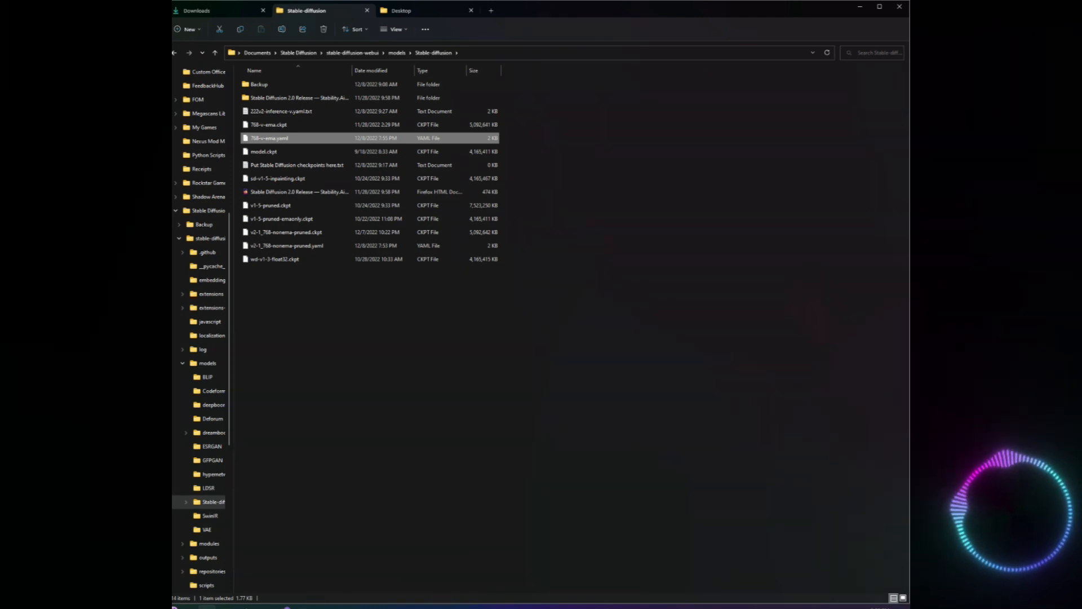
key("alt+Tab")
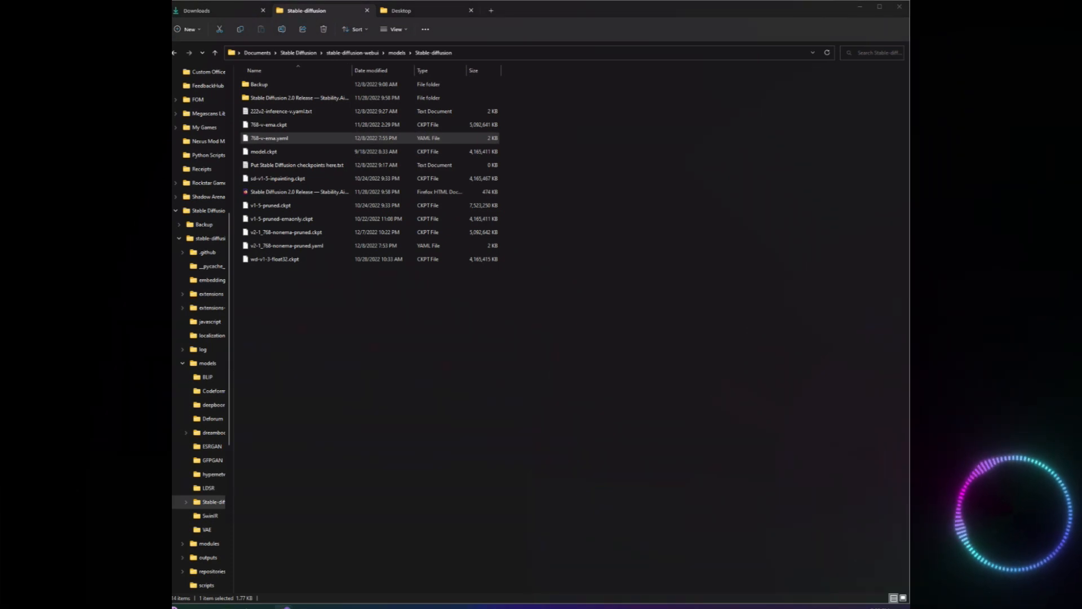
left_click(461, 423)
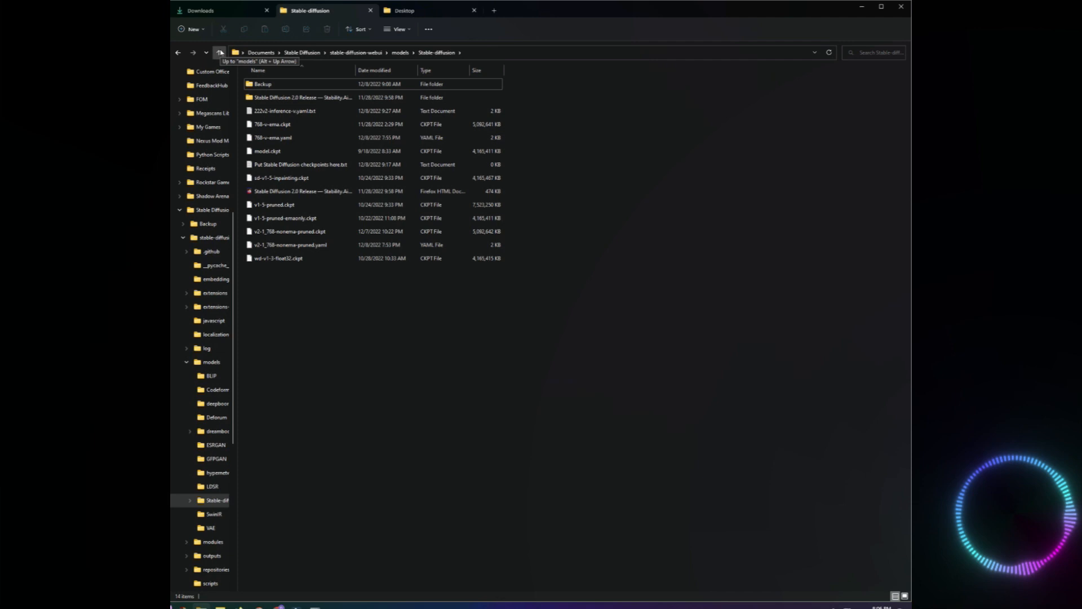
Close the running web UI console and launch webui-user.bat from the stable-diffusion-webui folder.
left_click(220, 53)
left_click(220, 52)
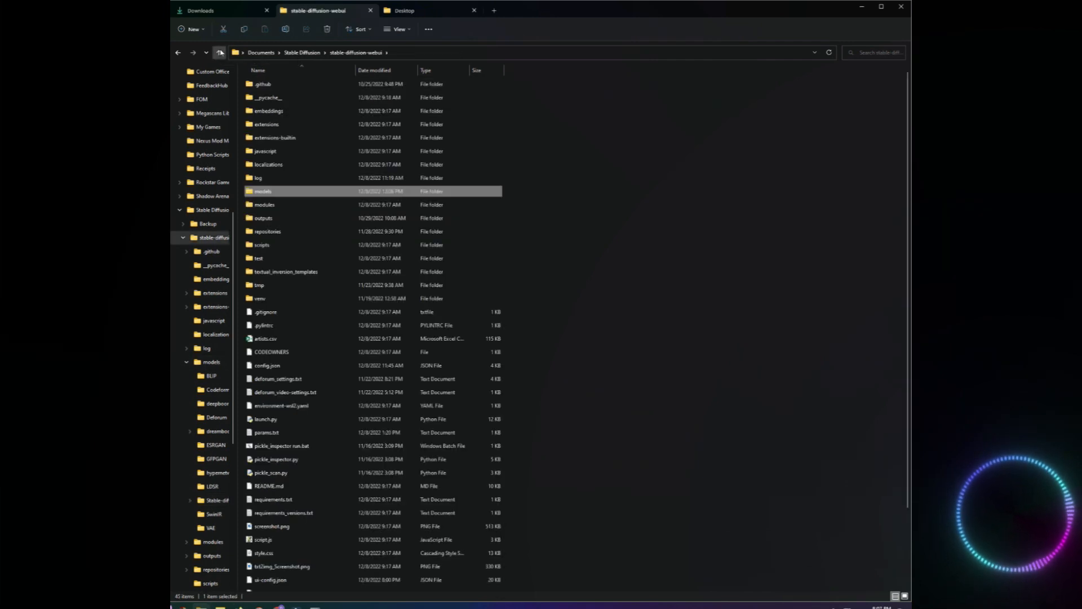
scroll(558, 328, "down", 2)
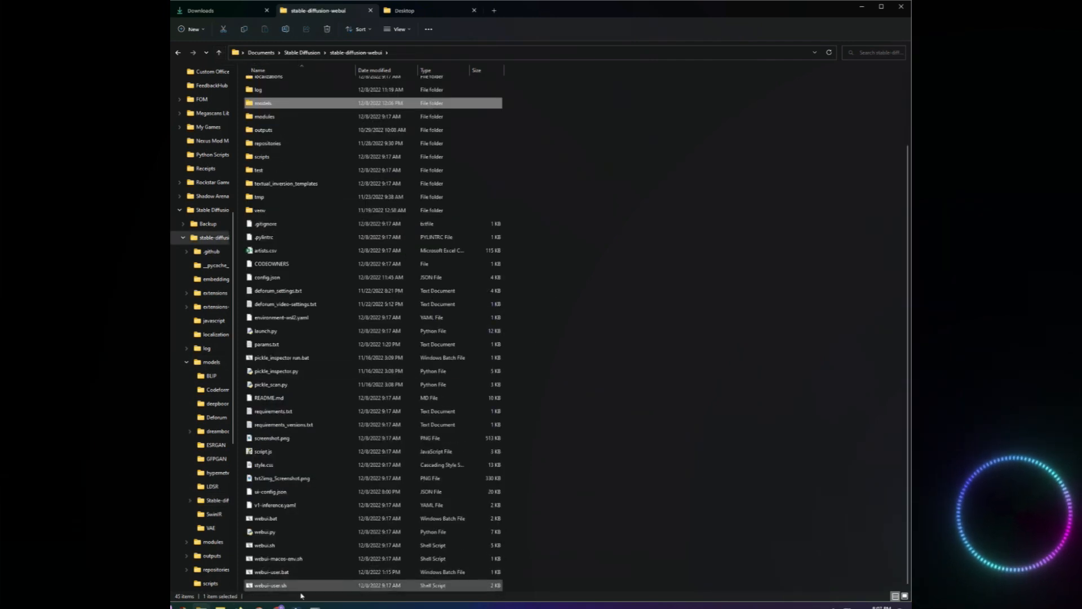
left_click(316, 608)
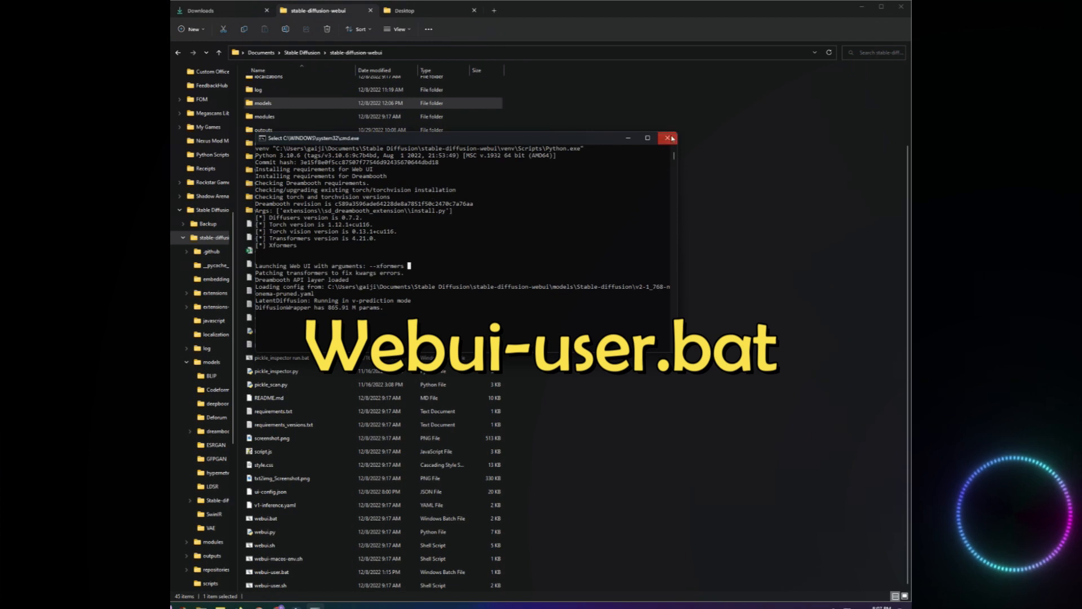
left_click(667, 138)
double_click(304, 572)
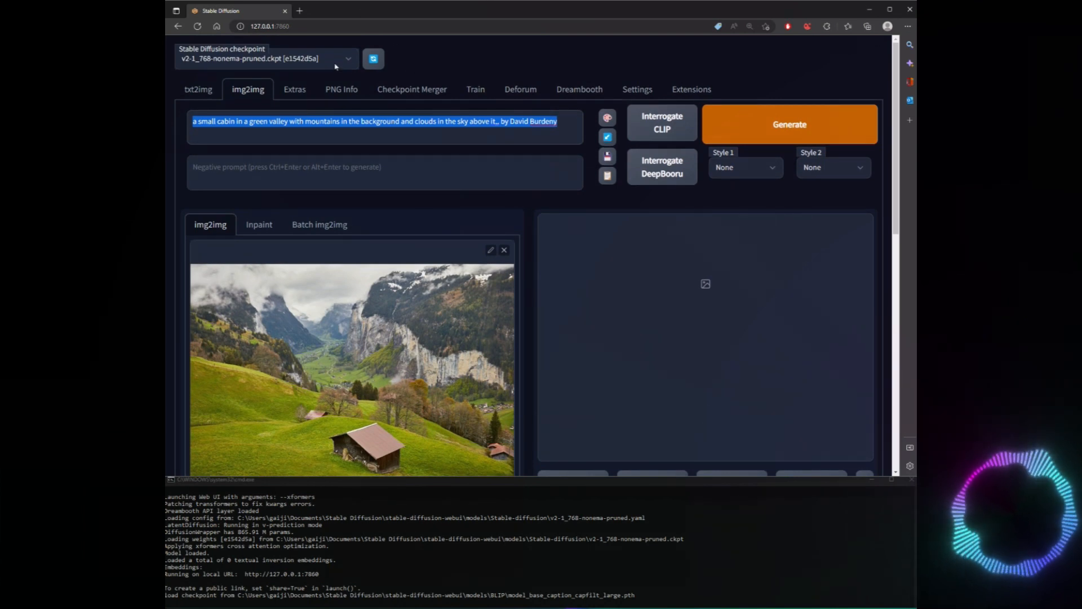
Examine the available Stable Diffusion checkpoints and the img2img prompt and source image in the web UI.
left_click(337, 62)
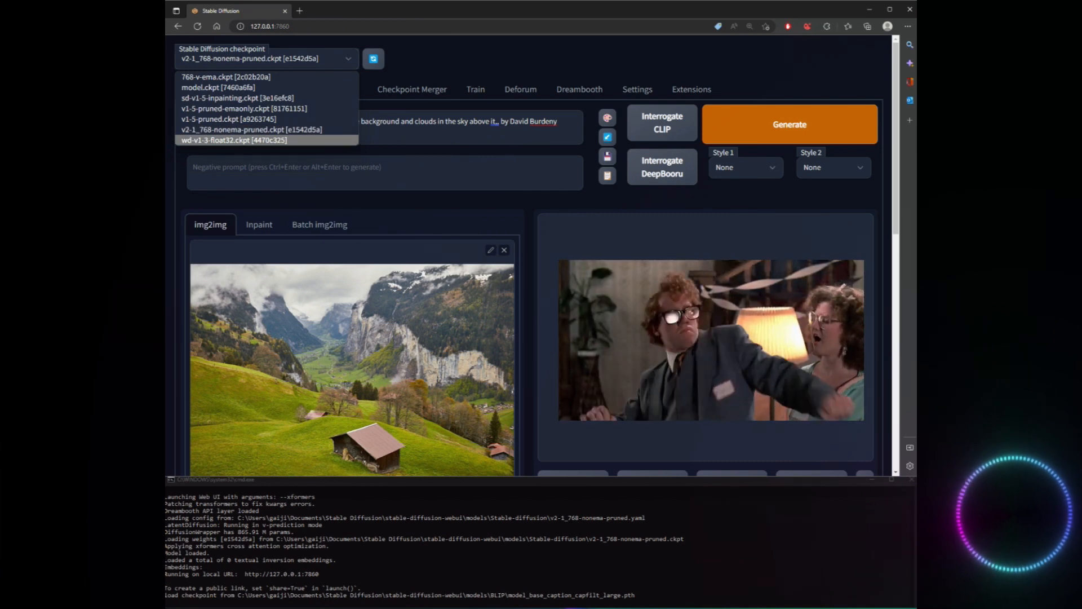
left_click(539, 121)
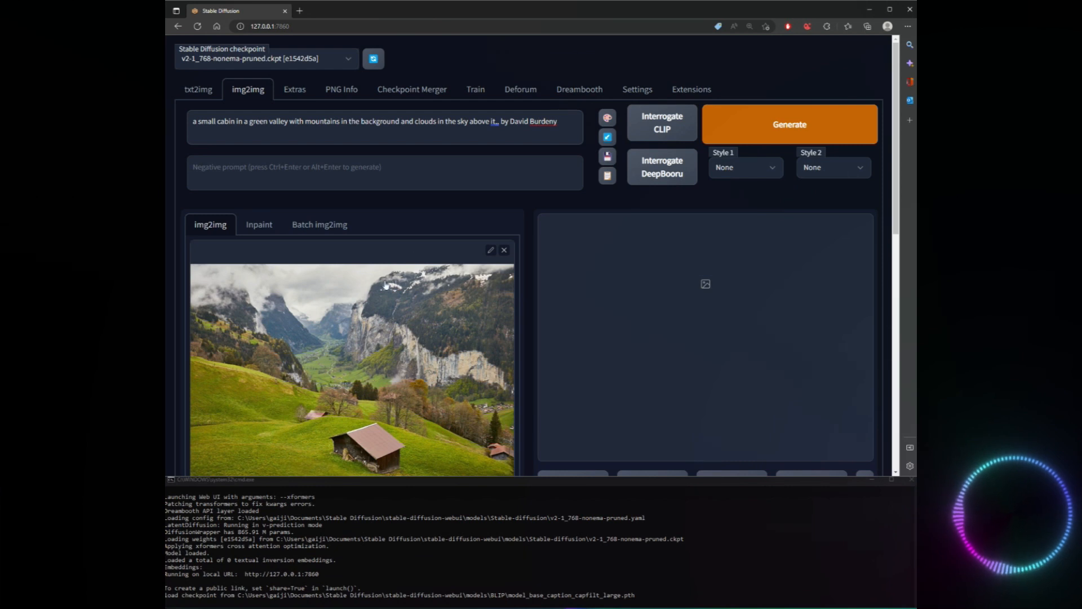
scroll(327, 237, "down", 1)
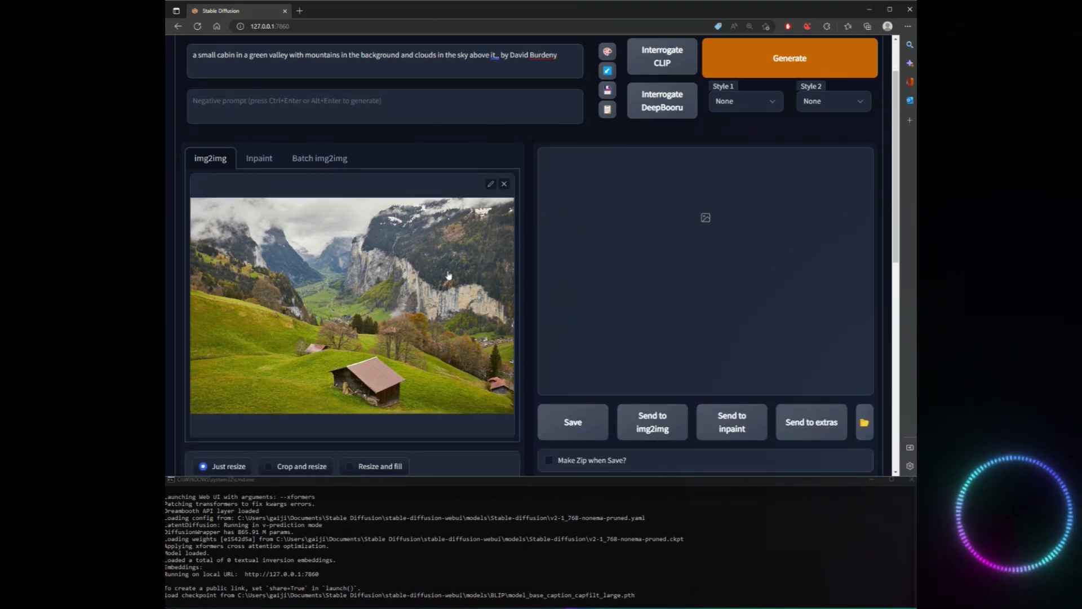
scroll(448, 275, "up", 1)
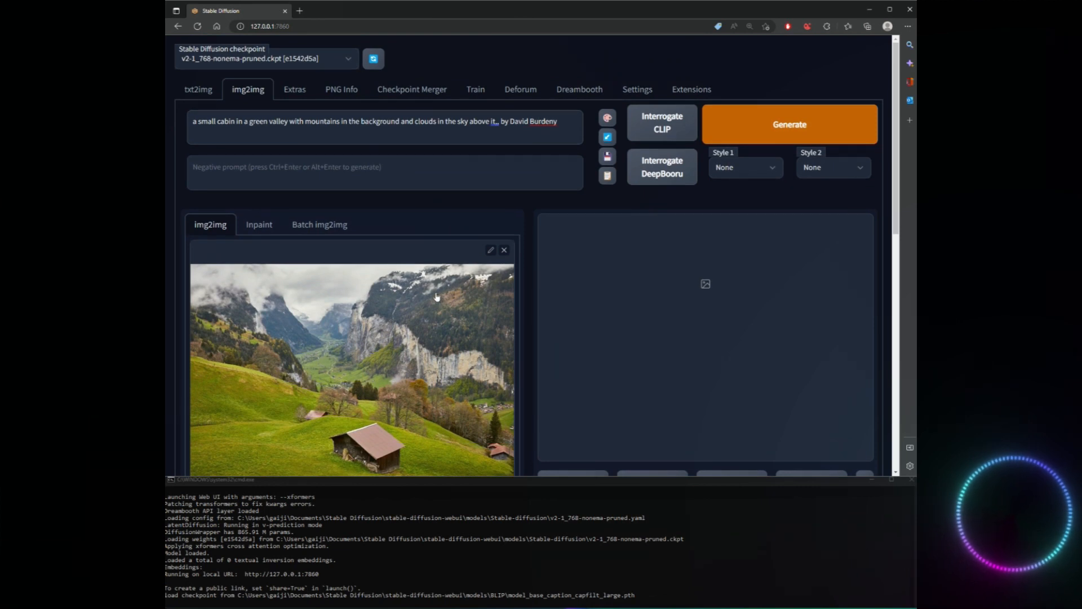
Copy the full img2img prompt and paste it into the empty txt2img prompt.
scroll(507, 333, "down", 1)
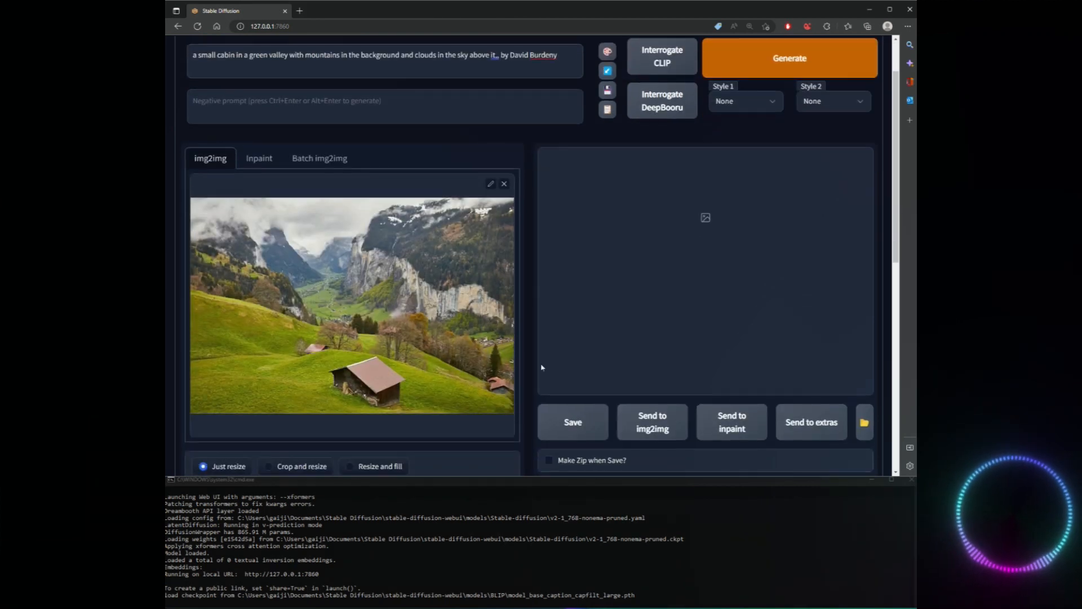
scroll(393, 228, "up", 1)
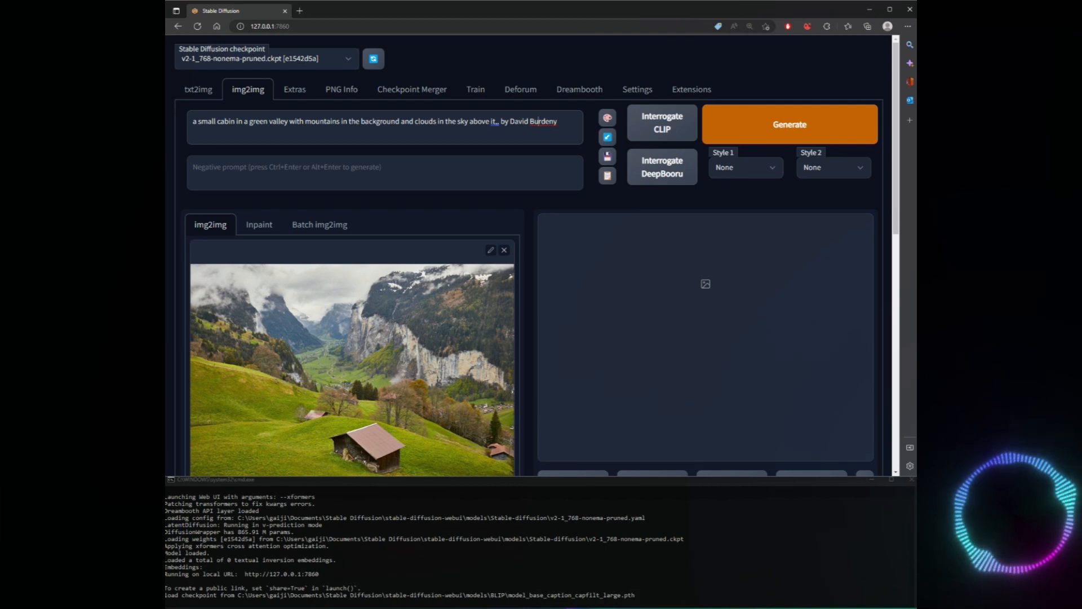
right_click(414, 121)
left_click(233, 176)
key("ctrl+c")
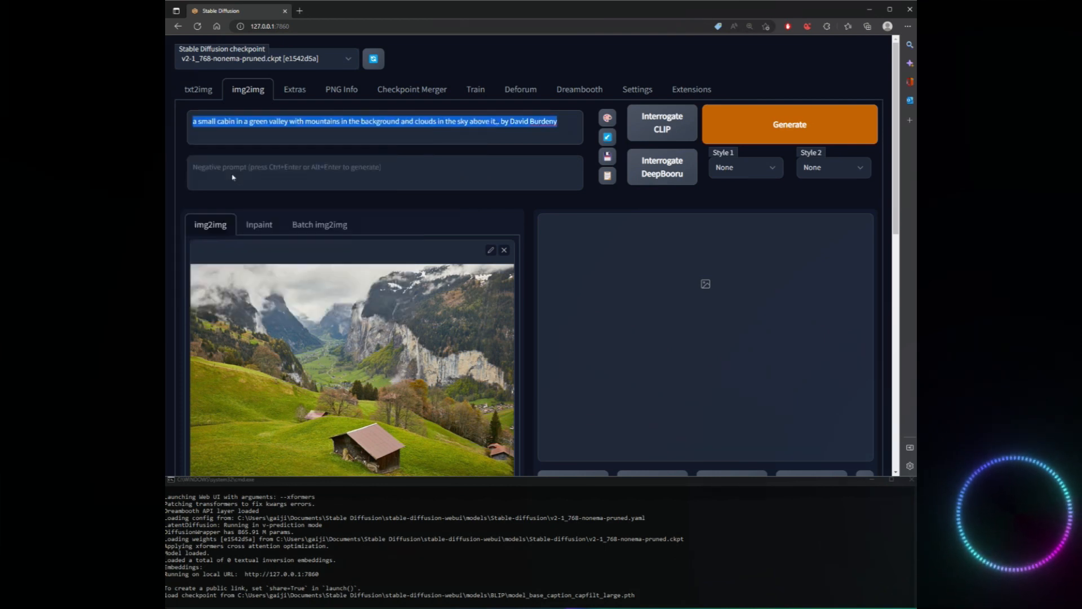
left_click(200, 91)
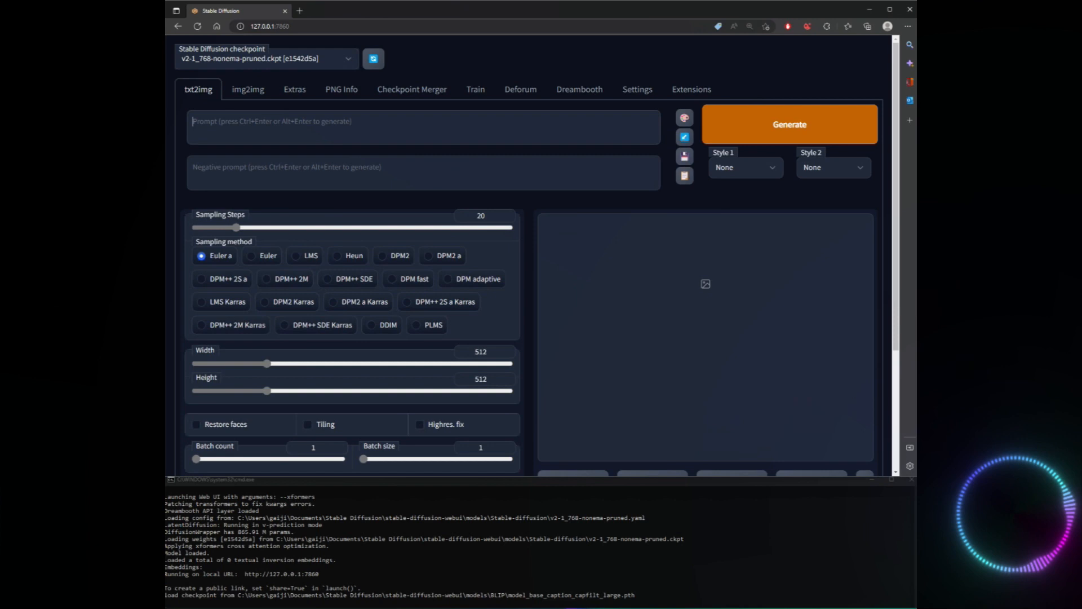
key("ctrl+v")
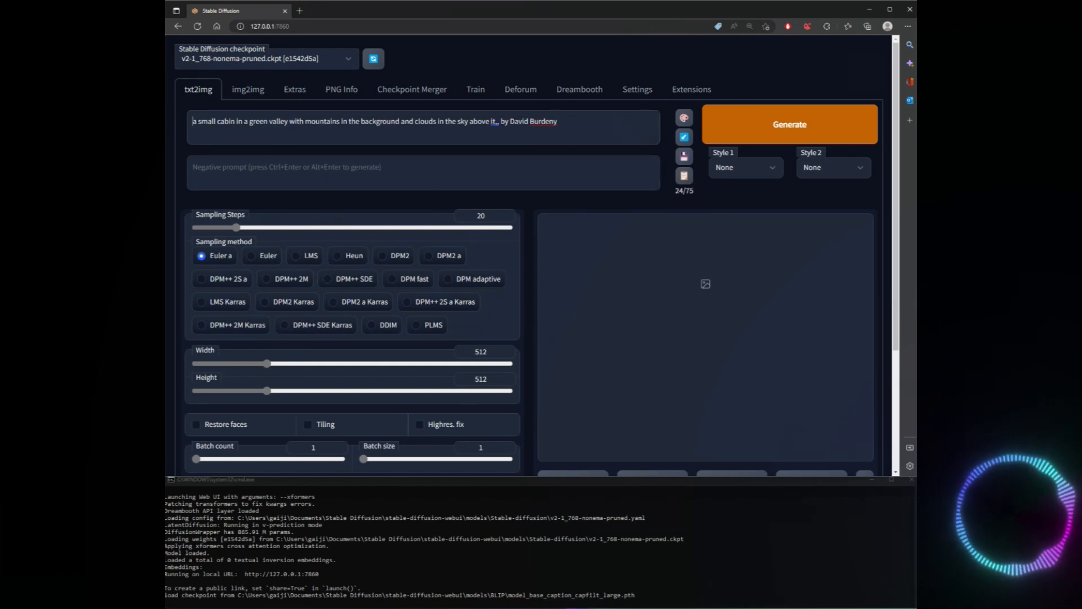
Prefix the txt2img prompt with "Beautiful Landscape in Switzerland" and correct the doubled comma after "above it".
type("Beautiful Lans")
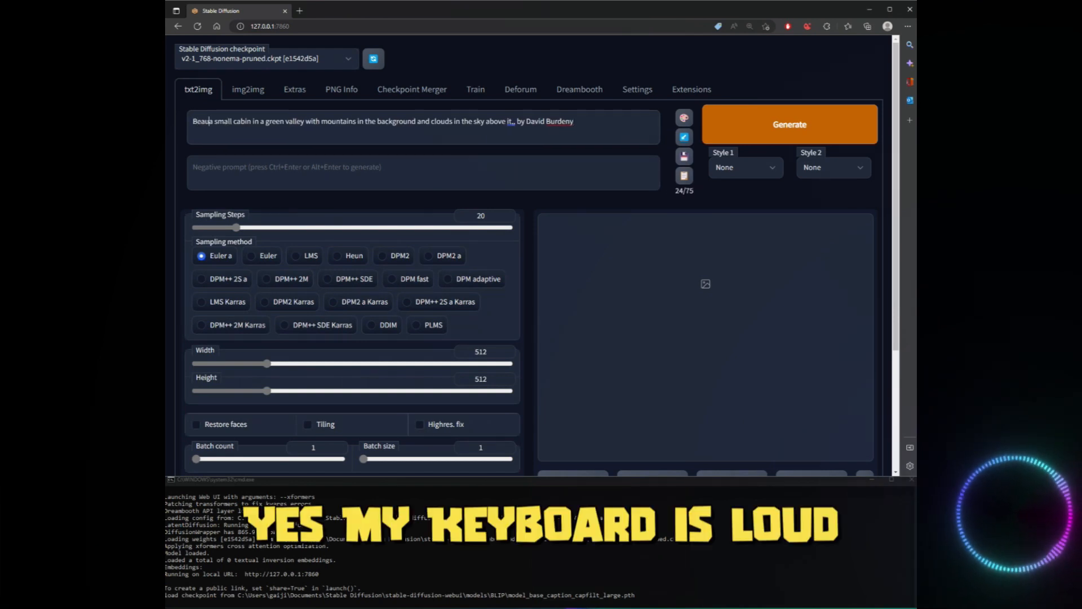
type("dscape in")
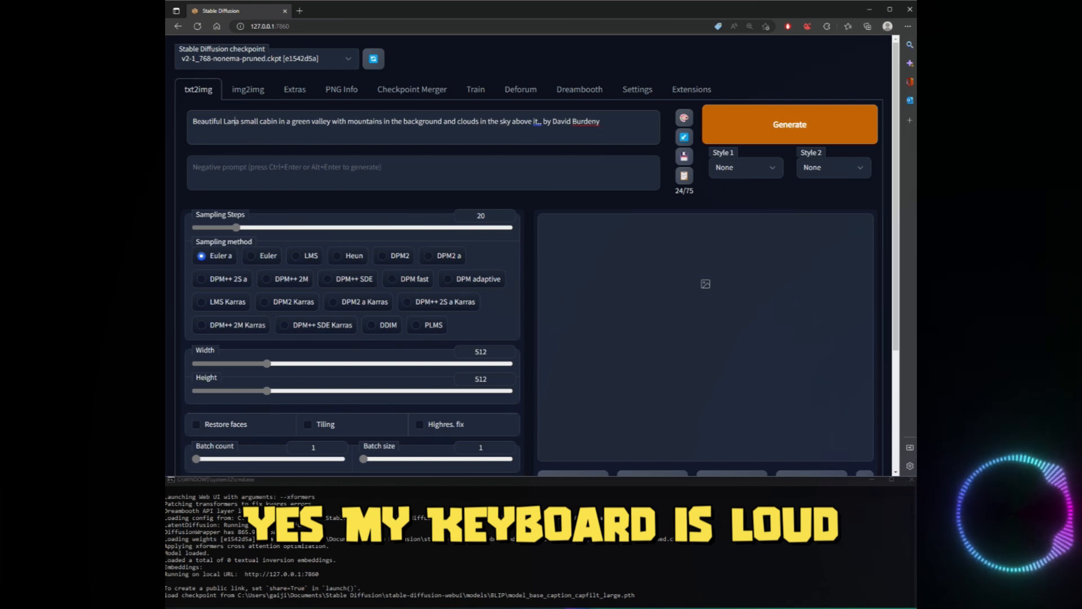
type(" Switzerla")
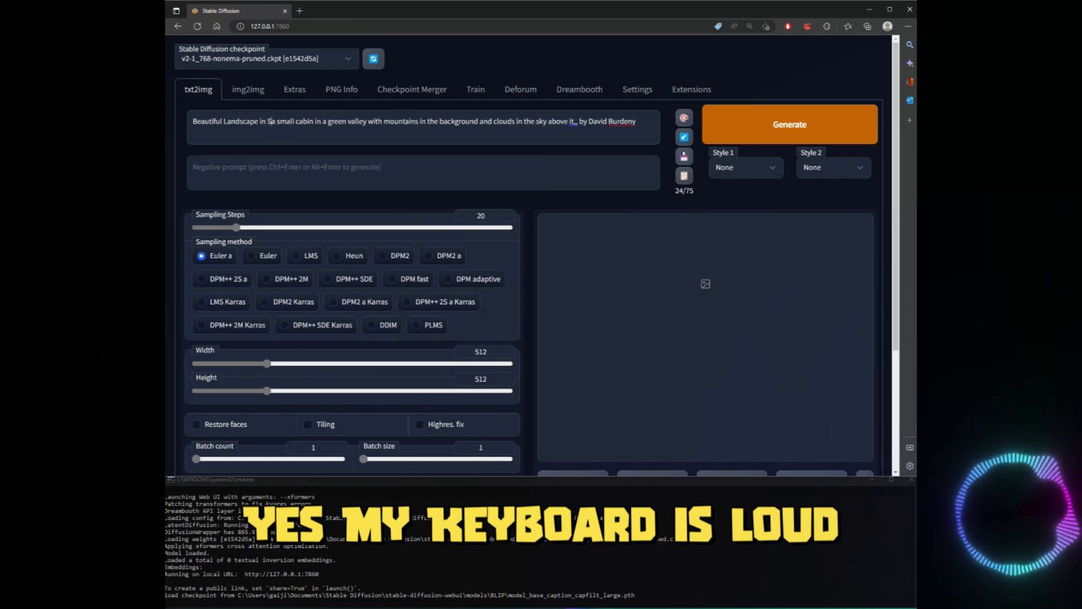
type("nd")
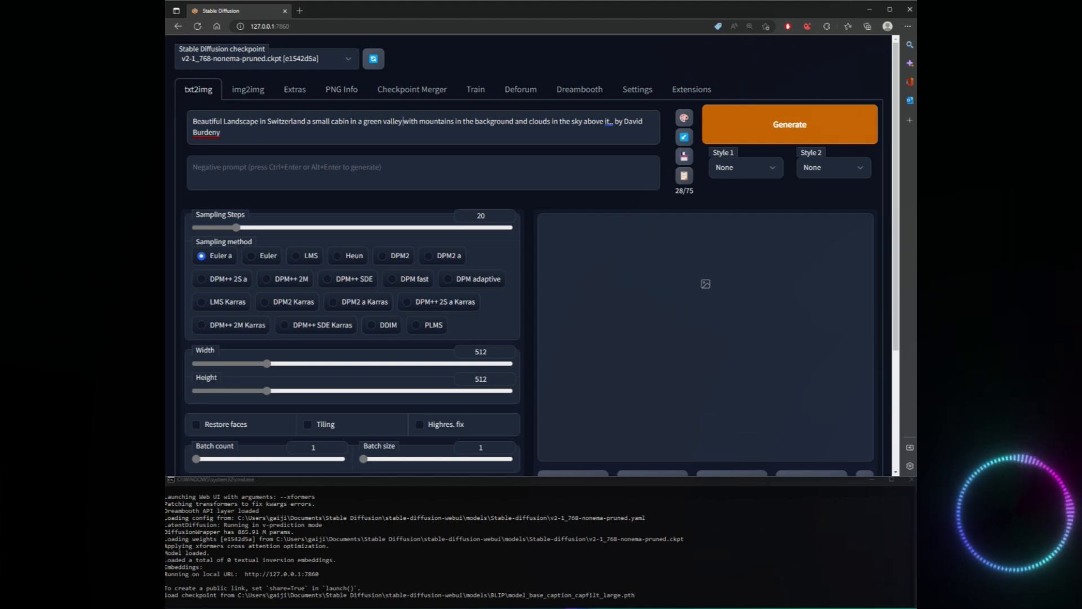
right_click(607, 121)
left_click(615, 157)
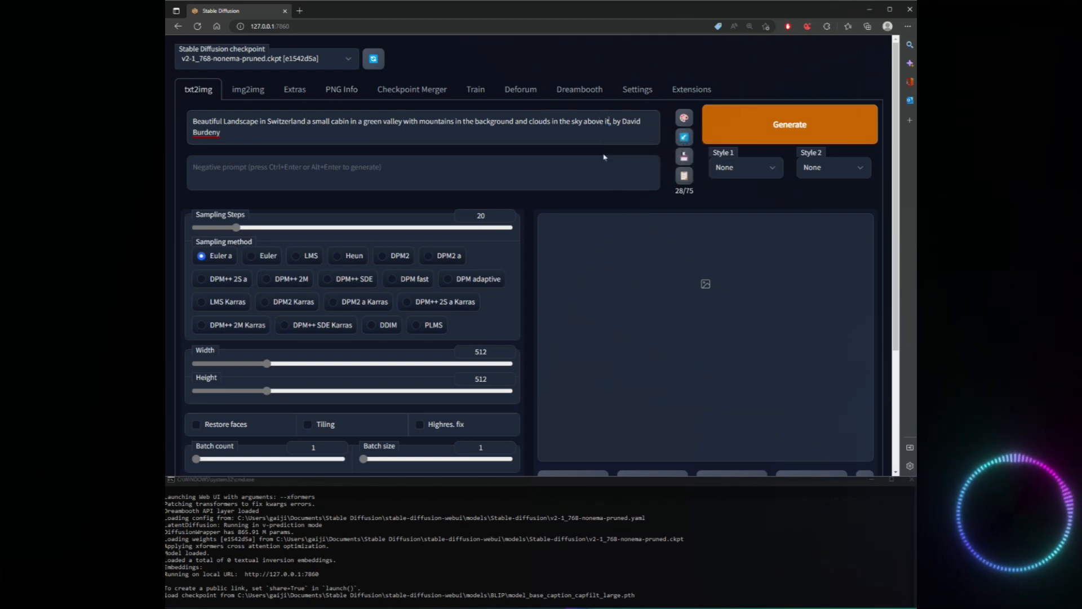
right_click(217, 132)
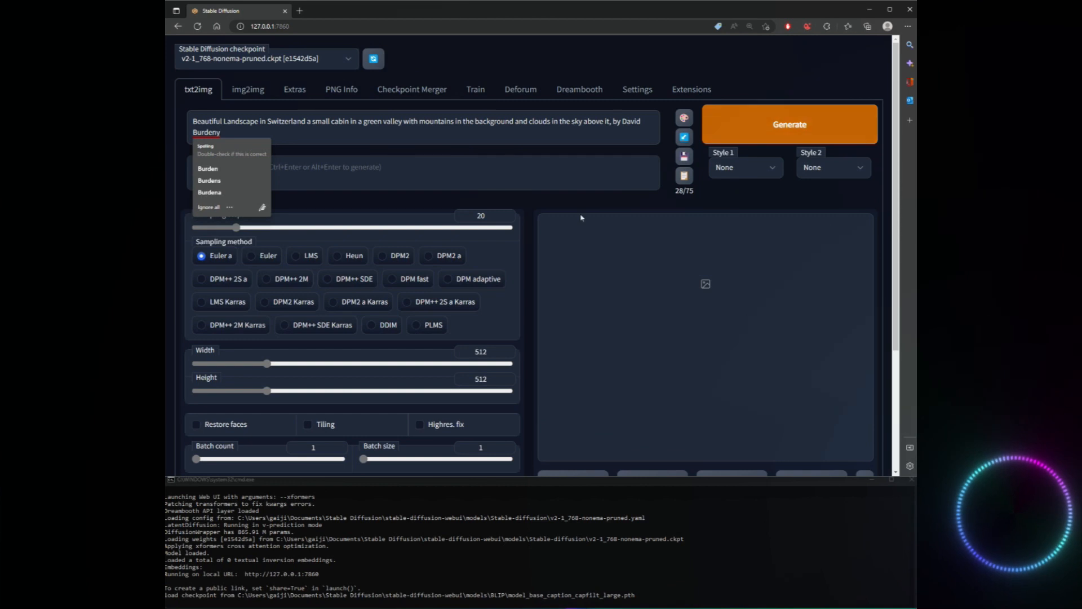
Configure the txt2img generation with 47 sampling steps, a width of 2048 and a height of 768.
left_click_drag(236, 227, 294, 231)
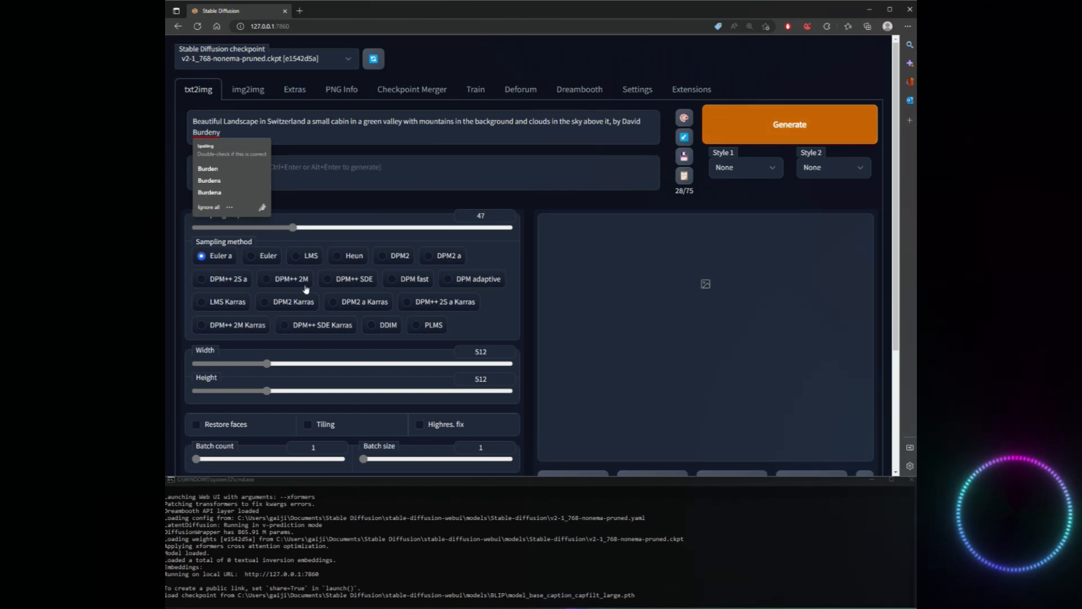
left_click_drag(267, 363, 510, 363)
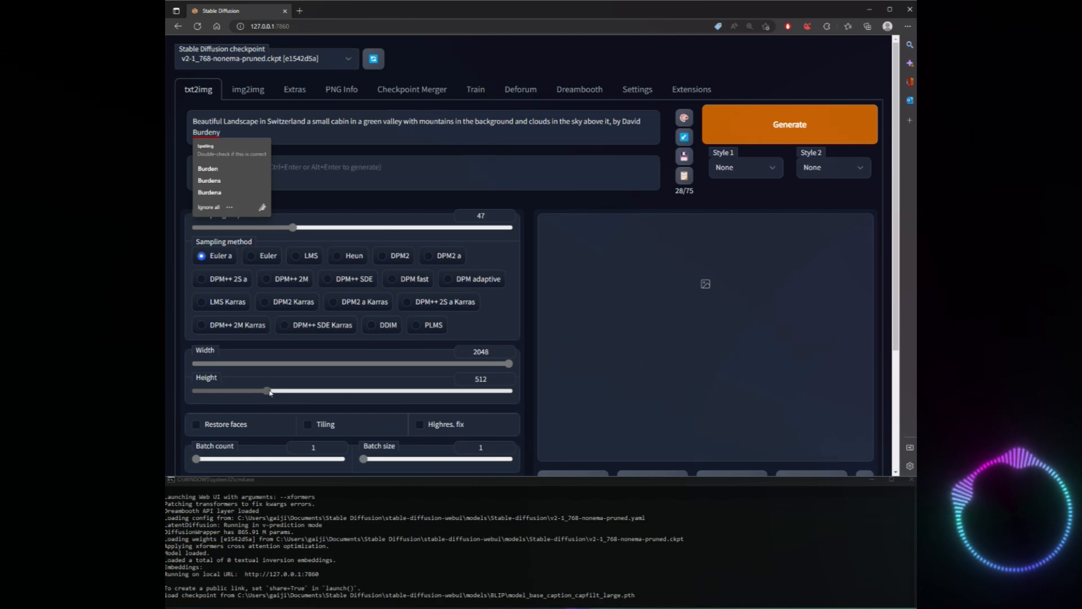
left_click_drag(269, 396, 306, 399)
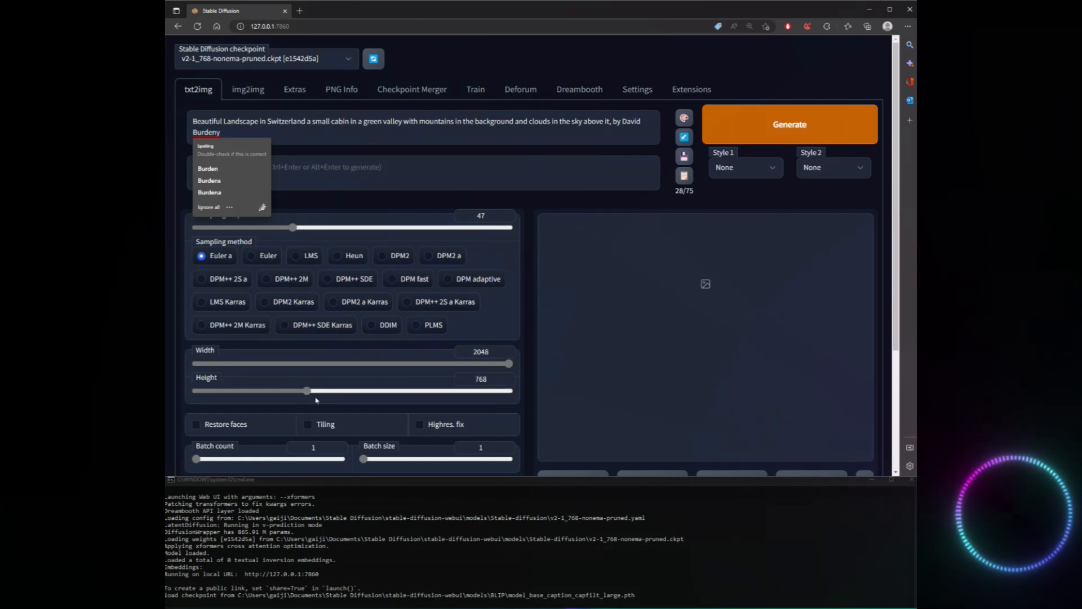
Generate the Switzerland landscape image and inspect the result at full size.
scroll(326, 394, "down", 3)
scroll(399, 285, "up", 3)
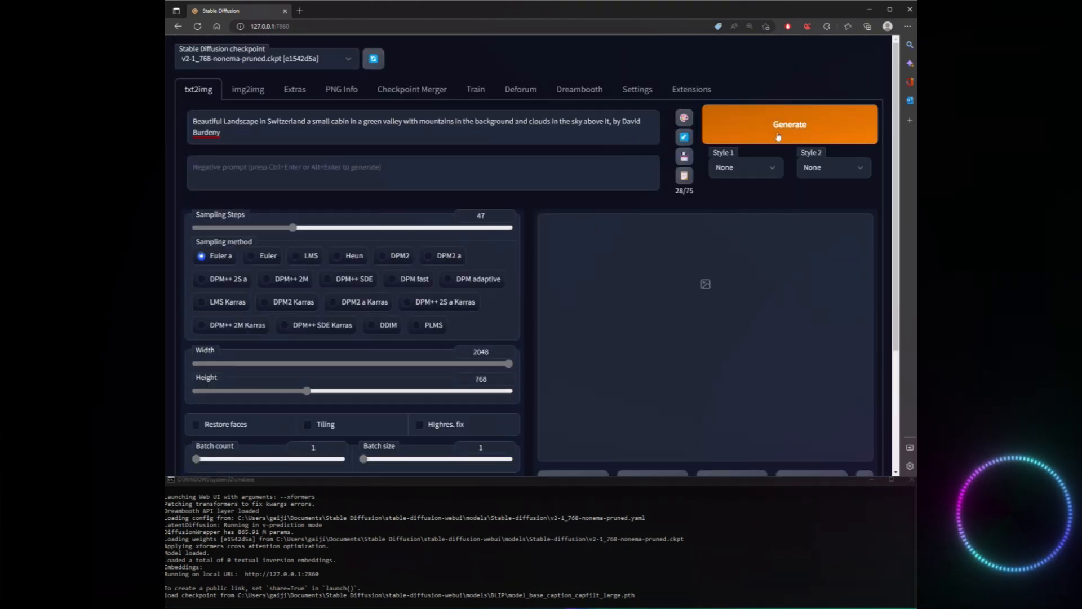
left_click(795, 129)
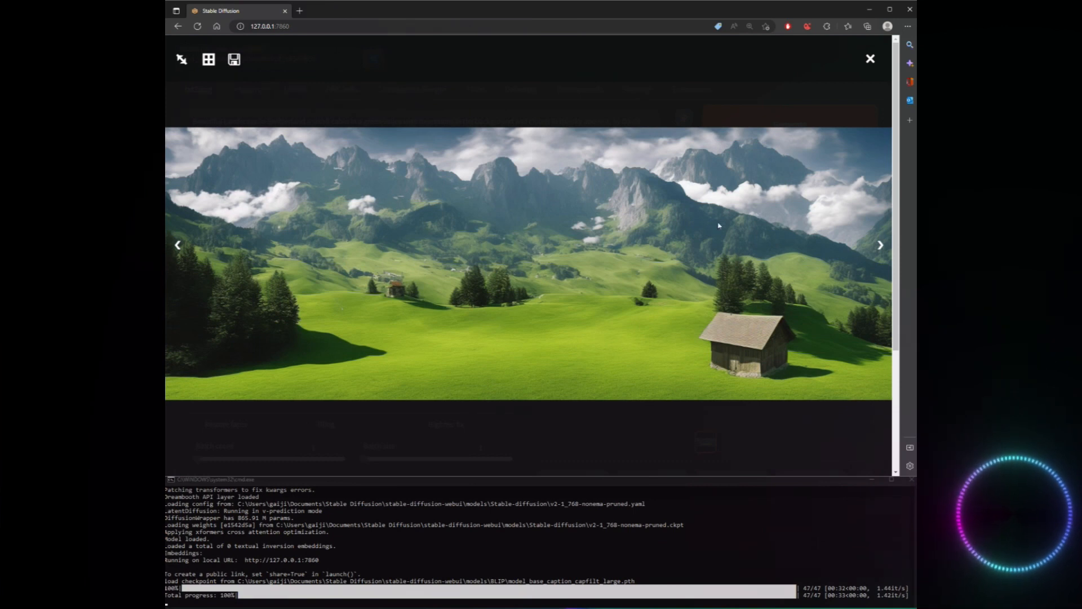
left_click(871, 60)
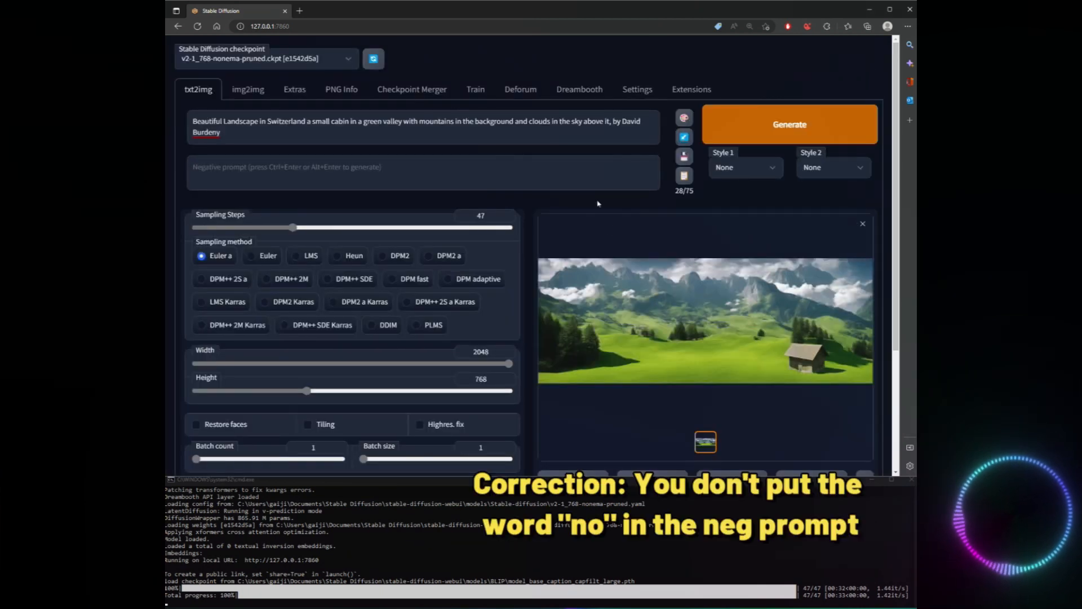
left_click(687, 281)
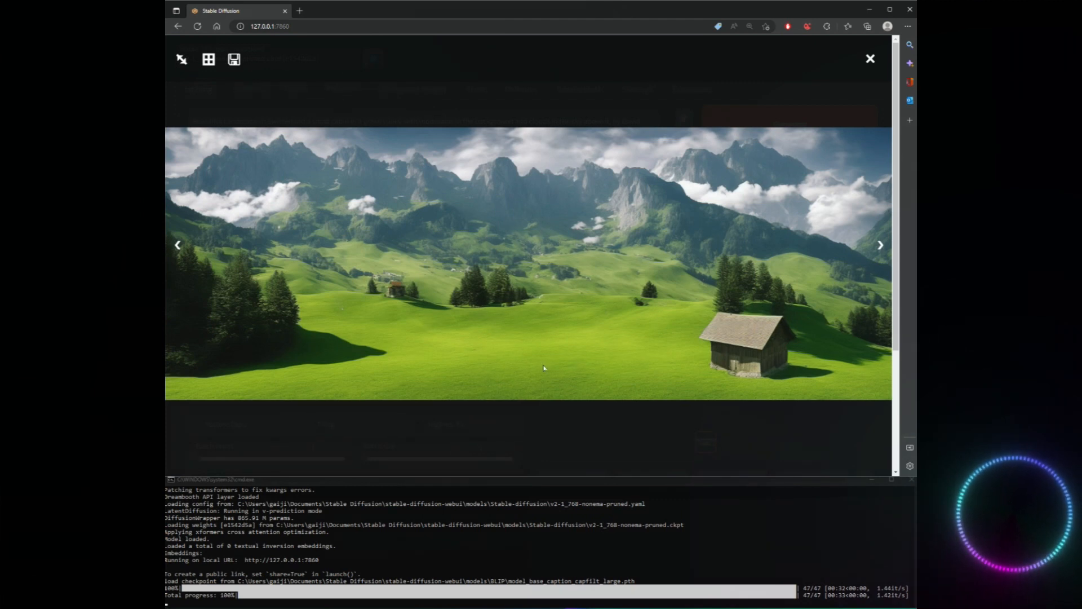
left_click(870, 58)
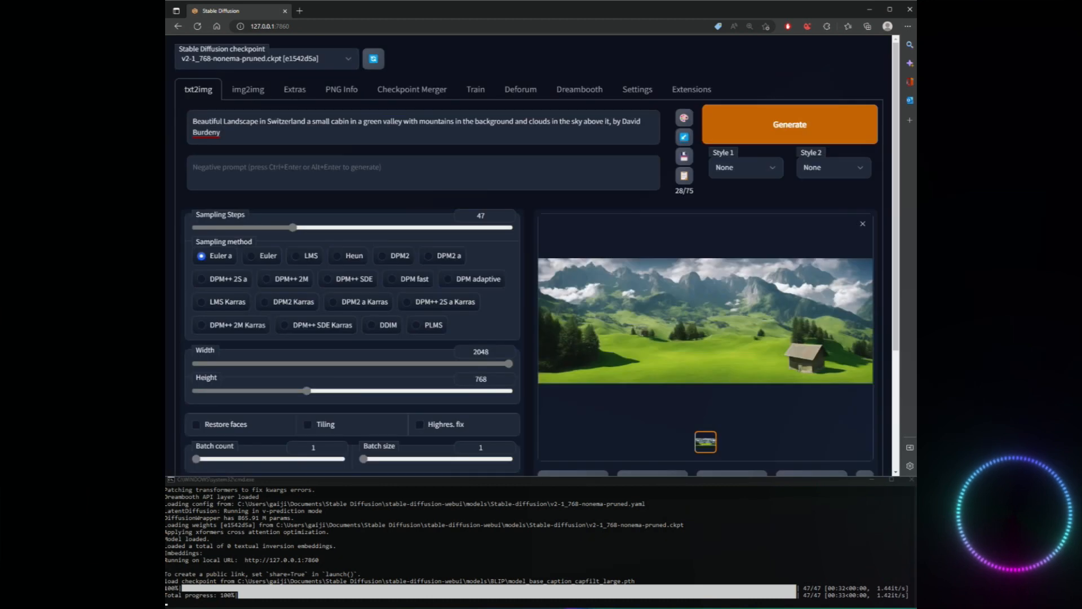
scroll(737, 377, "down", 1)
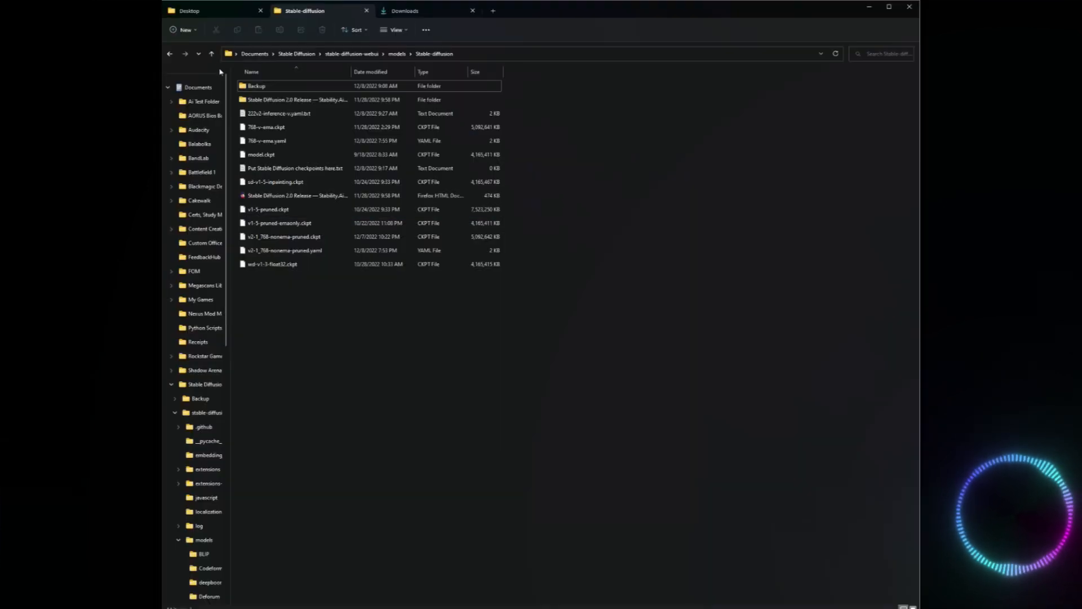
Switch to File Explorer and open webui-user.bat from the stable-diffusion-webui folder for editing in Notepad.
left_click(211, 53)
left_click(211, 54)
scroll(283, 247, "down", 2)
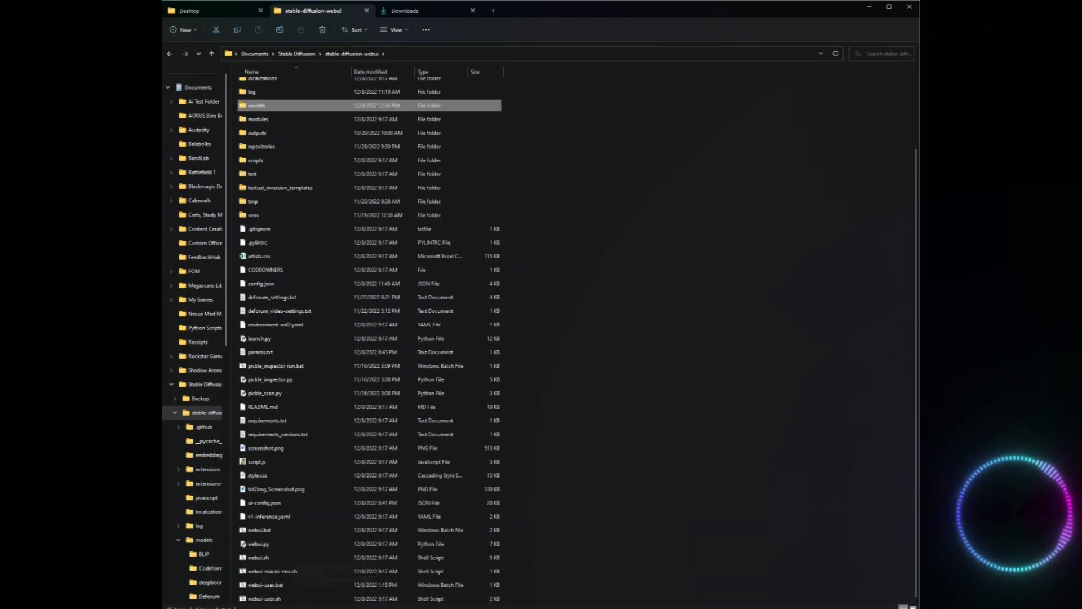
left_click(267, 586)
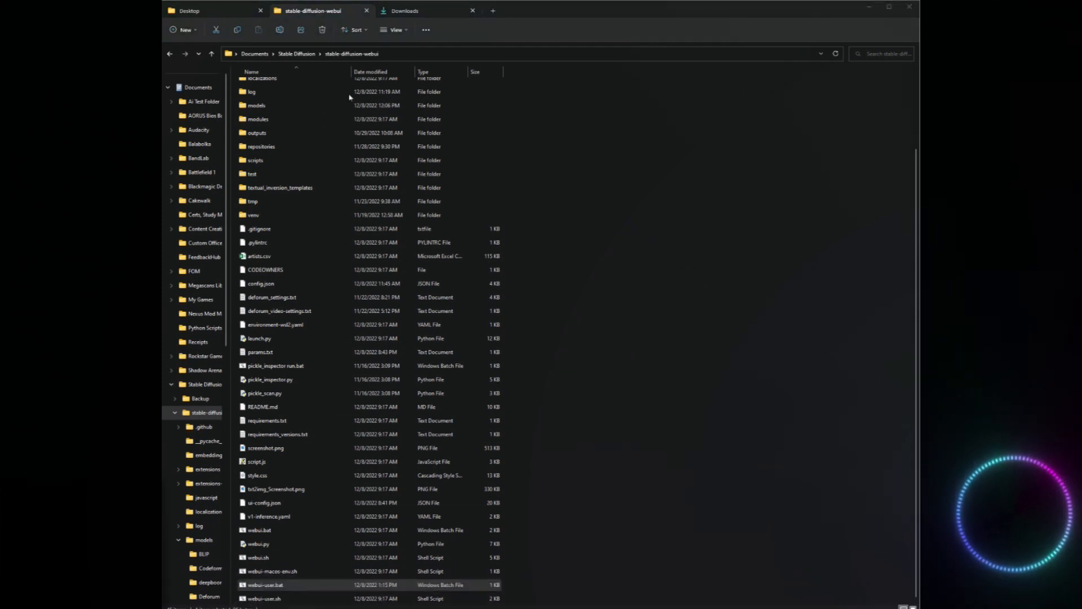
right_click(279, 588)
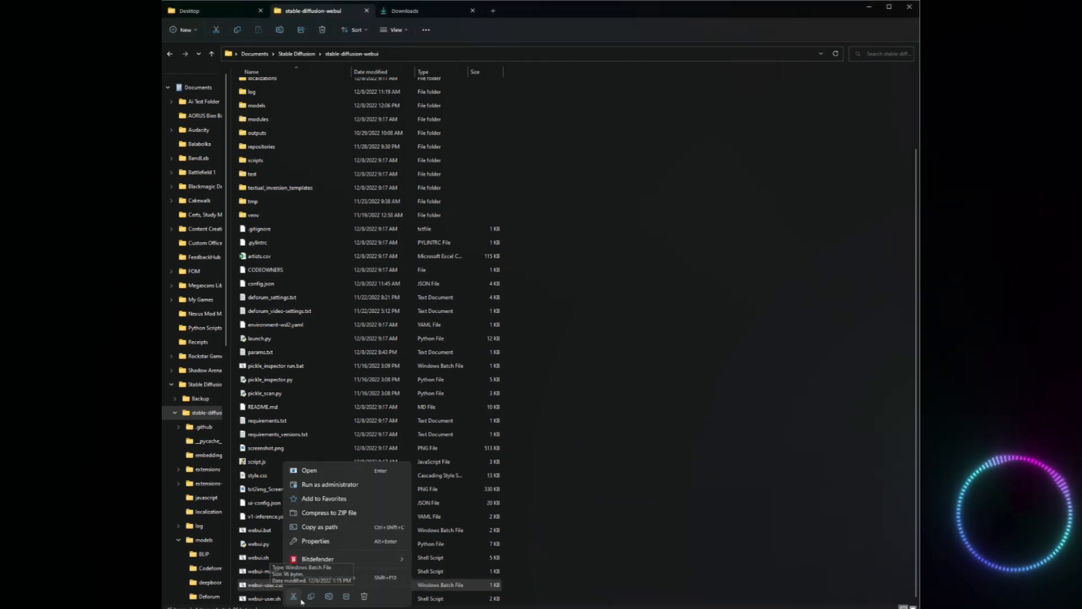
left_click(333, 577)
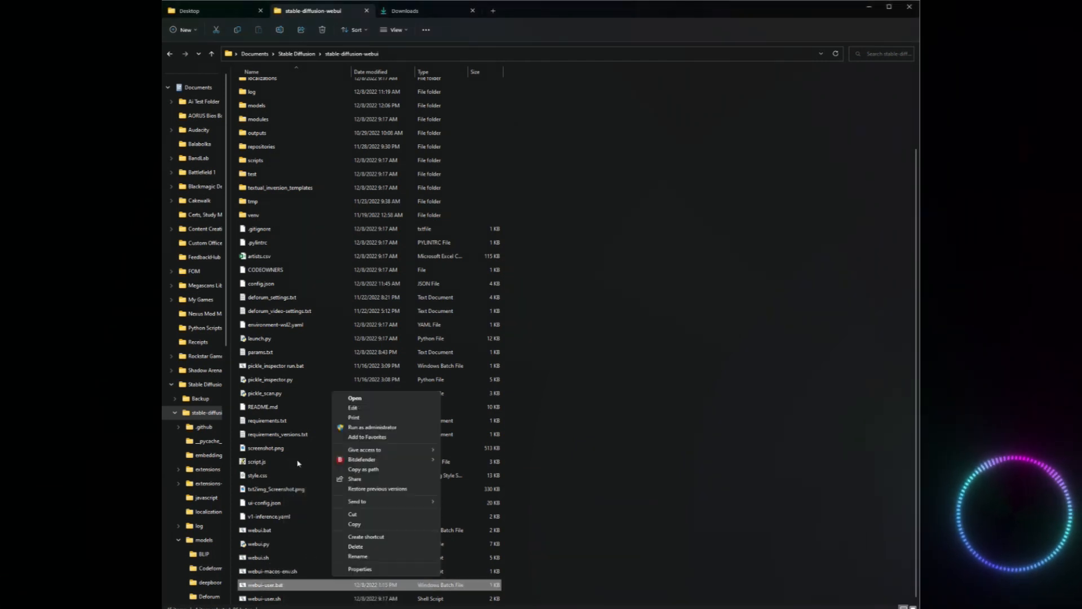
left_click(347, 409)
left_click_drag(421, 264, 562, 222)
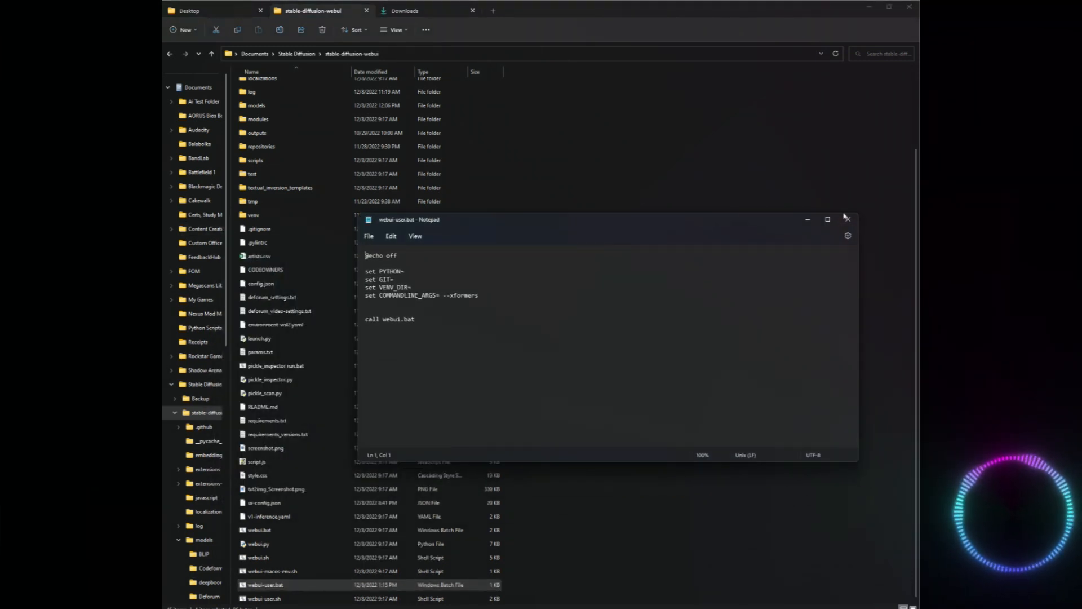
left_click_drag(690, 213, 691, 208)
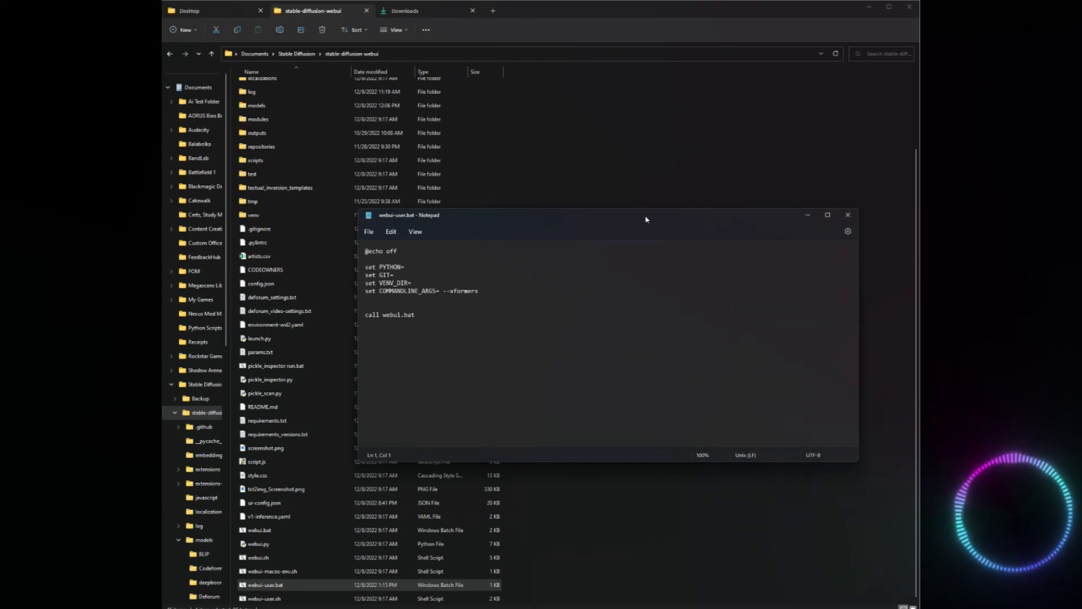
Close the opened batch file and load webui-user.bat from File Explorer into a blank Notepad window instead.
key("super")
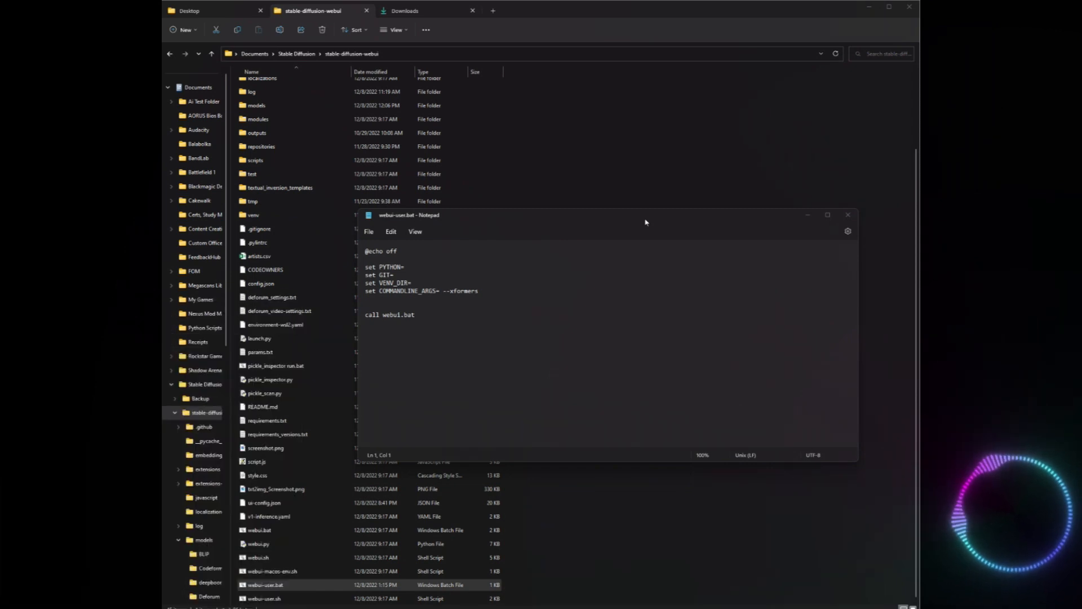
left_click(848, 215)
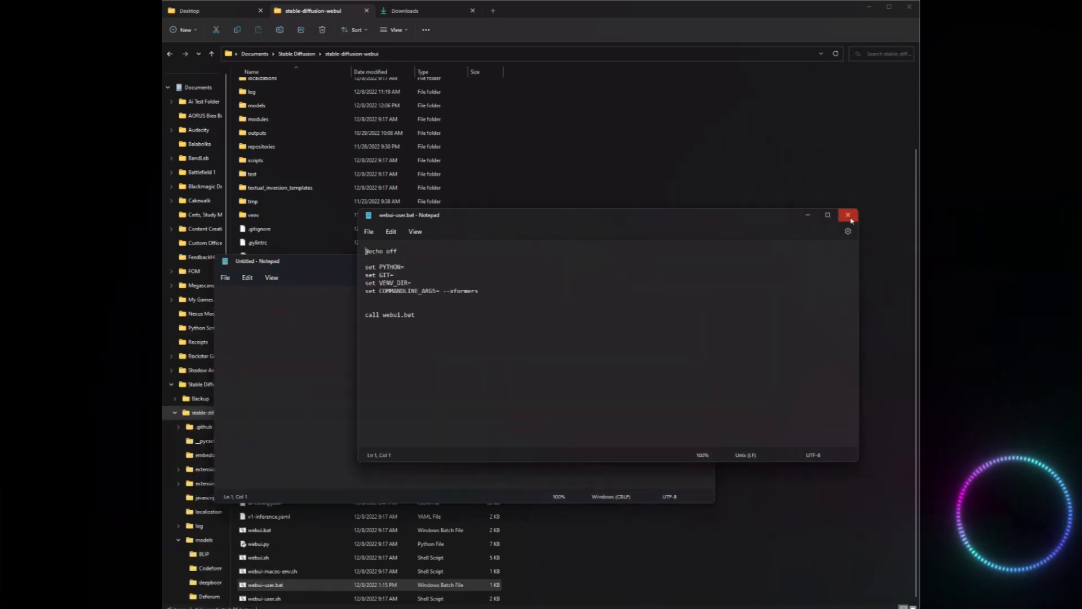
left_click_drag(485, 262, 586, 250)
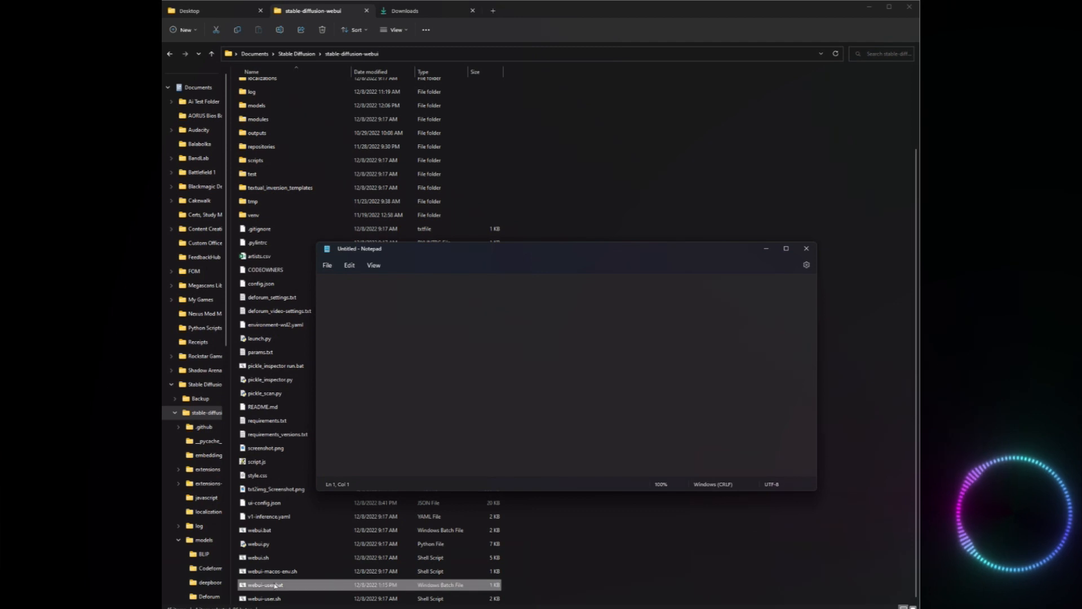
left_click_drag(265, 584, 349, 284)
Remove the --xformers argument from the COMMANDLINE_ARGS line of webui-user.bat and put it back.
key("BackSpace")
left_click(349, 332)
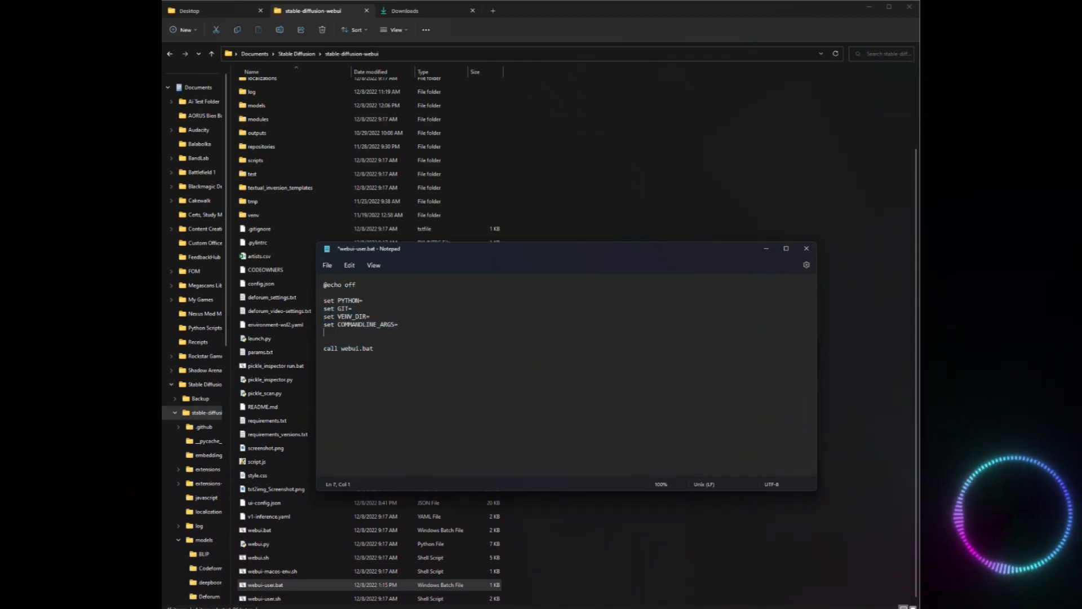
type("--xformers")
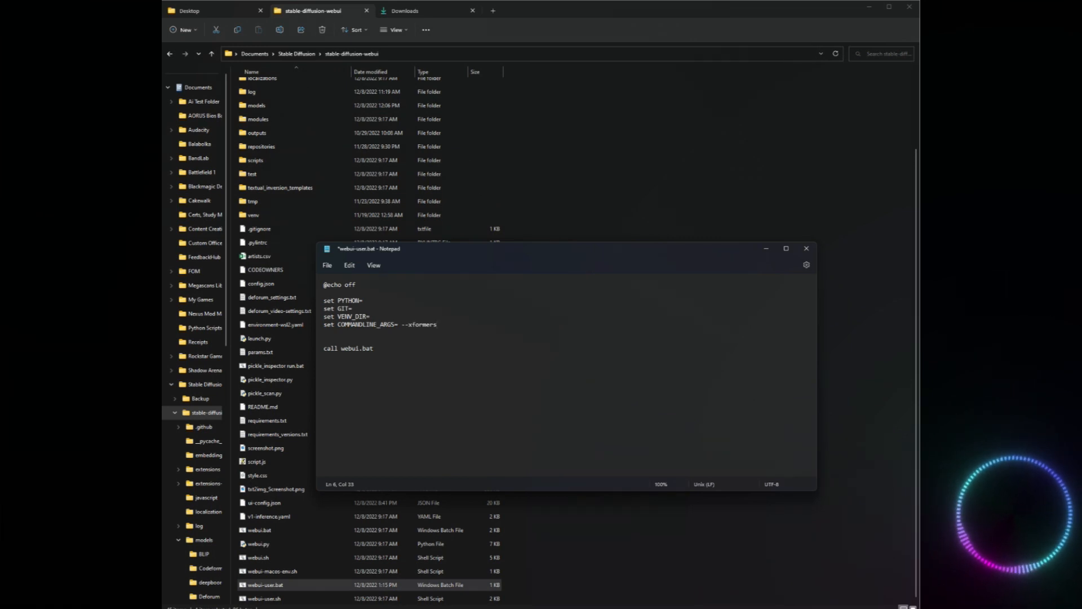
Replace --xformers with --no-half as the COMMANDLINE_ARGS argument in webui-user.bat.
key("shift+Left")
key("shift+Left")
key("shift+Left")
key("shift+Left")
key("shift+Left")
key("shift+Left")
key("shift+Left")
key("shift+Left")
key("shift+Left")
key("shift+Left")
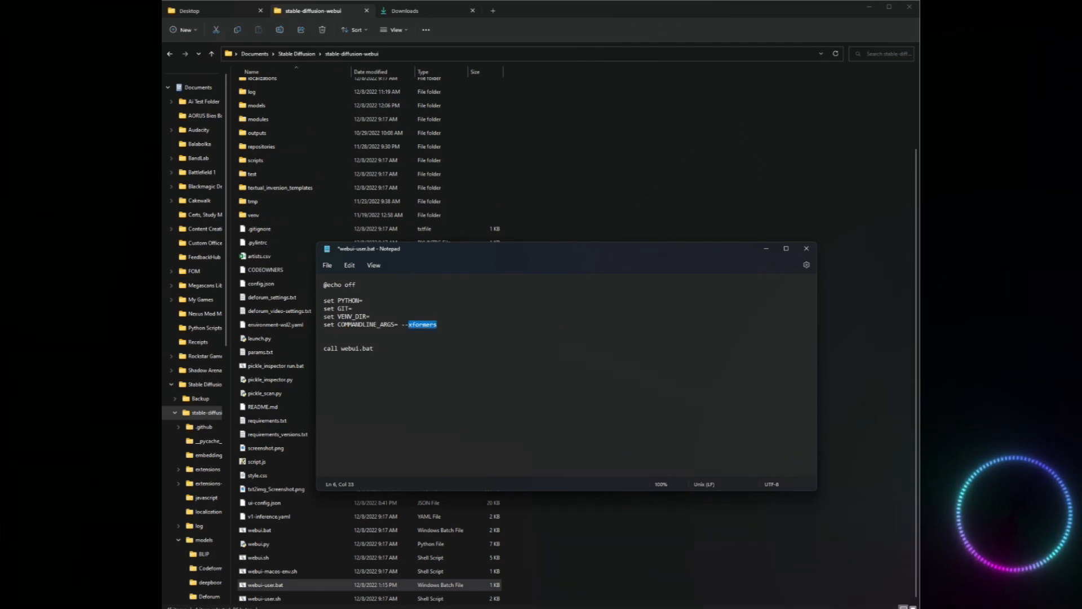
type("--no-half")
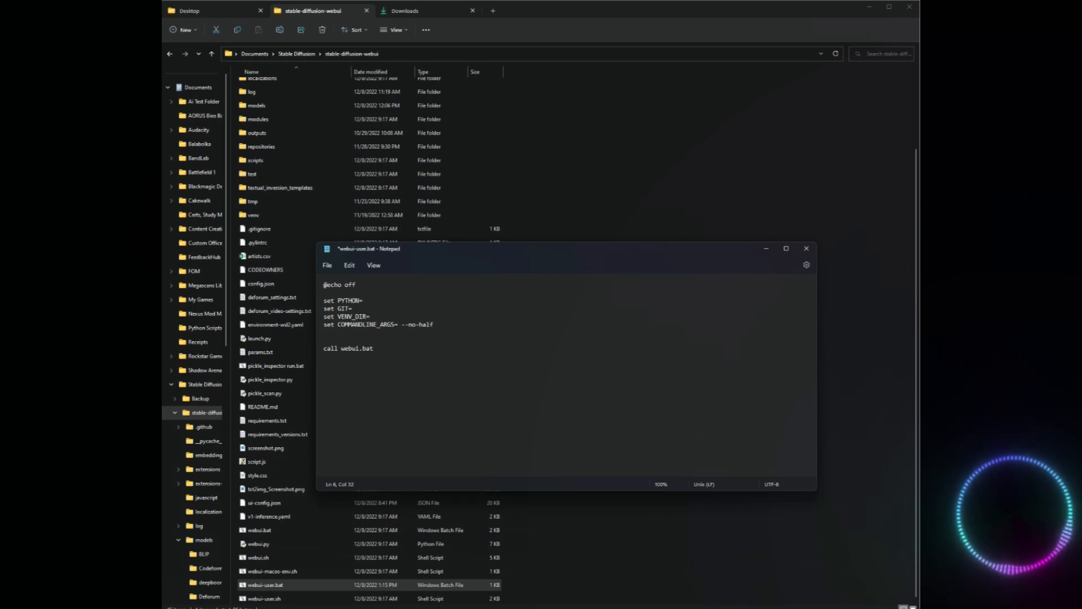
Set the COMMANDLINE_ARGS argument in webui-user.bat to --xformers in place of --no-half.
key("ctrl+shift+Left")
key("ctrl+shift+Left")
key("ctrl+shift+Left")
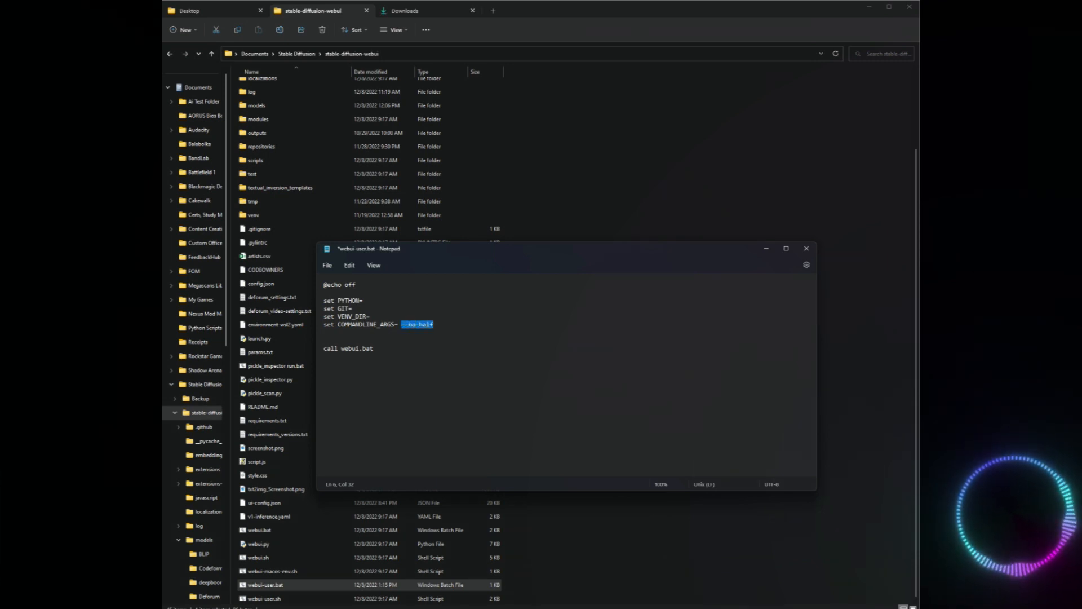
key("BackSpace")
type("--xformers")
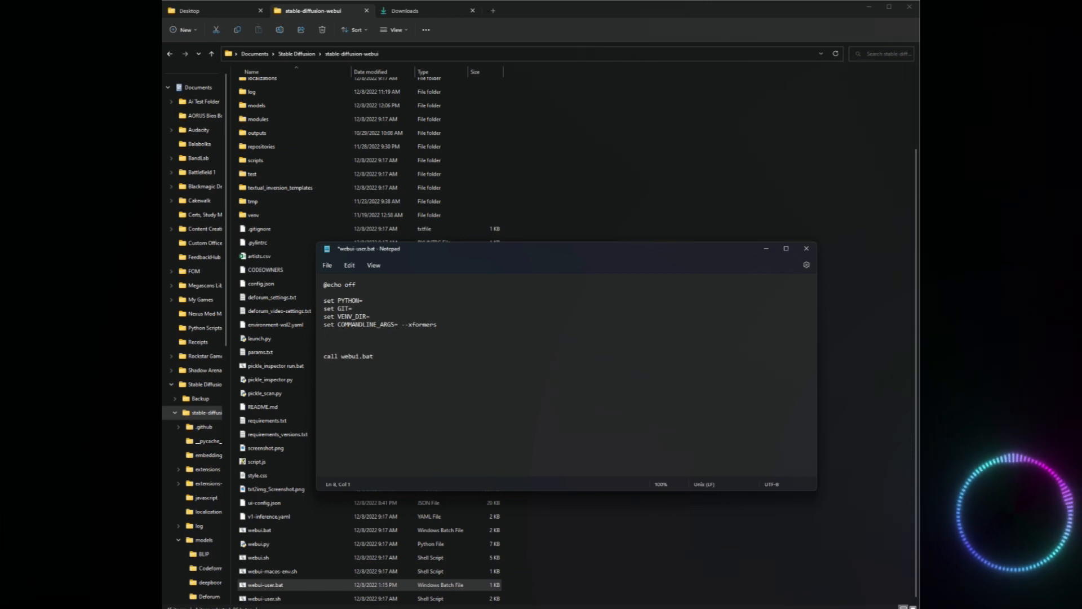
Add a git pull line and a pause line above call webui.bat in webui-user.bat.
type("git pull")
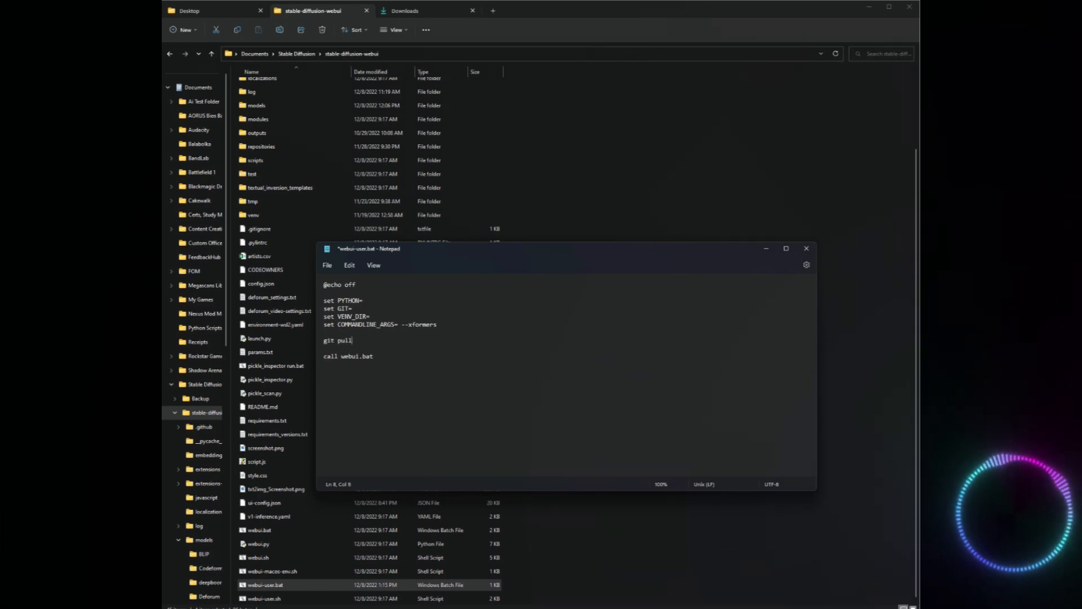
key("Return")
type("pause")
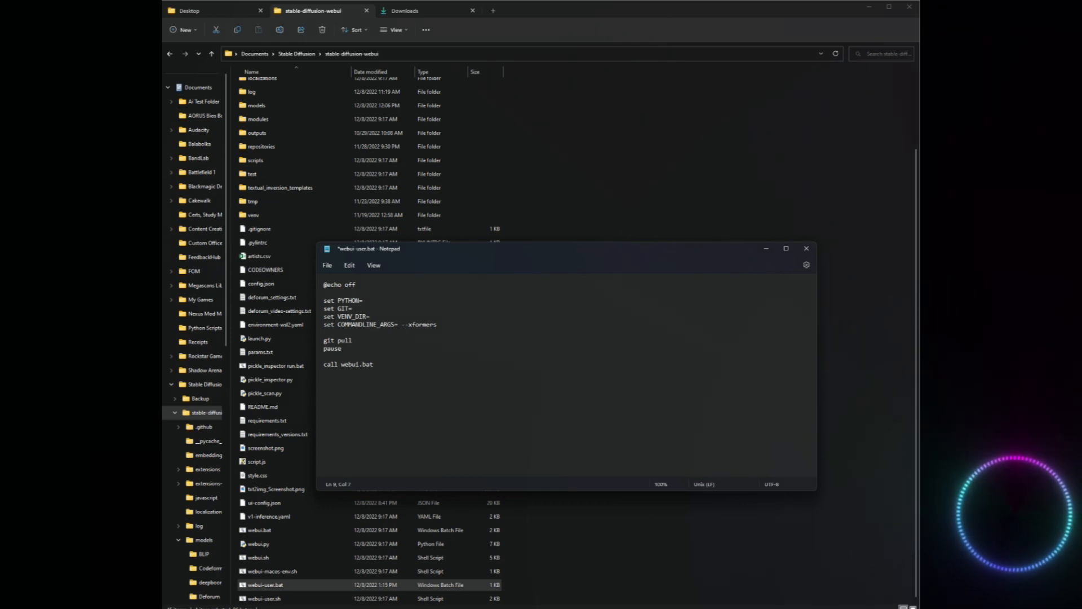
Delete the git pull and pause lines from webui-user.bat, and start closing the file but cancel at the save prompt.
key("BackSpace")
key("BackSpace")
key("BackSpace")
key("BackSpace")
key("BackSpace")
key("BackSpace")
key("BackSpace")
key("BackSpace")
key("BackSpace")
key("BackSpace")
key("BackSpace")
key("BackSpace")
key("BackSpace")
key("BackSpace")
key("BackSpace")
key("BackSpace")
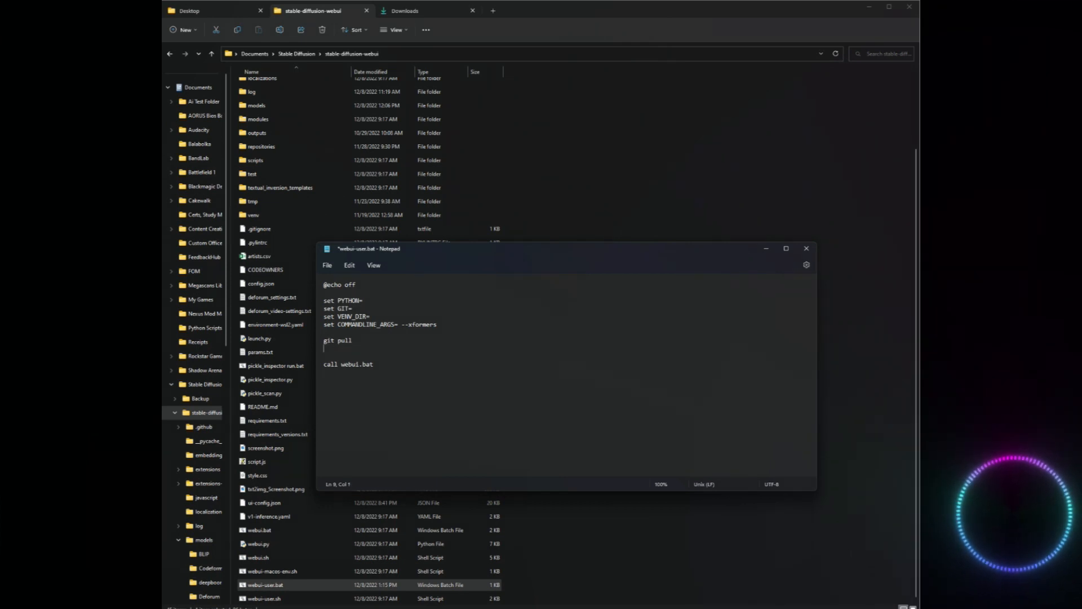
key("Delete")
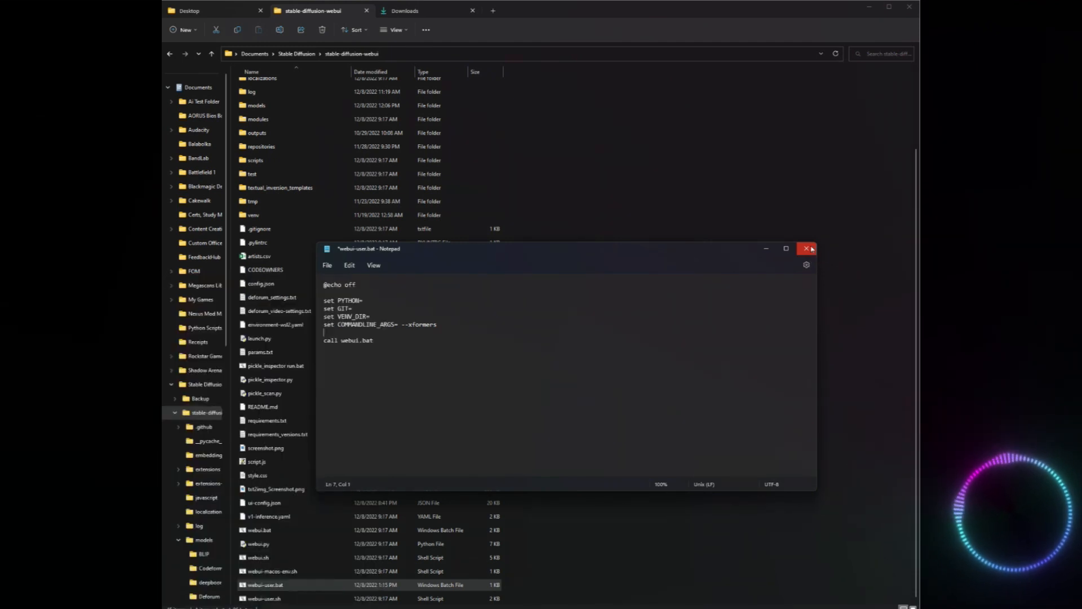
left_click(812, 248)
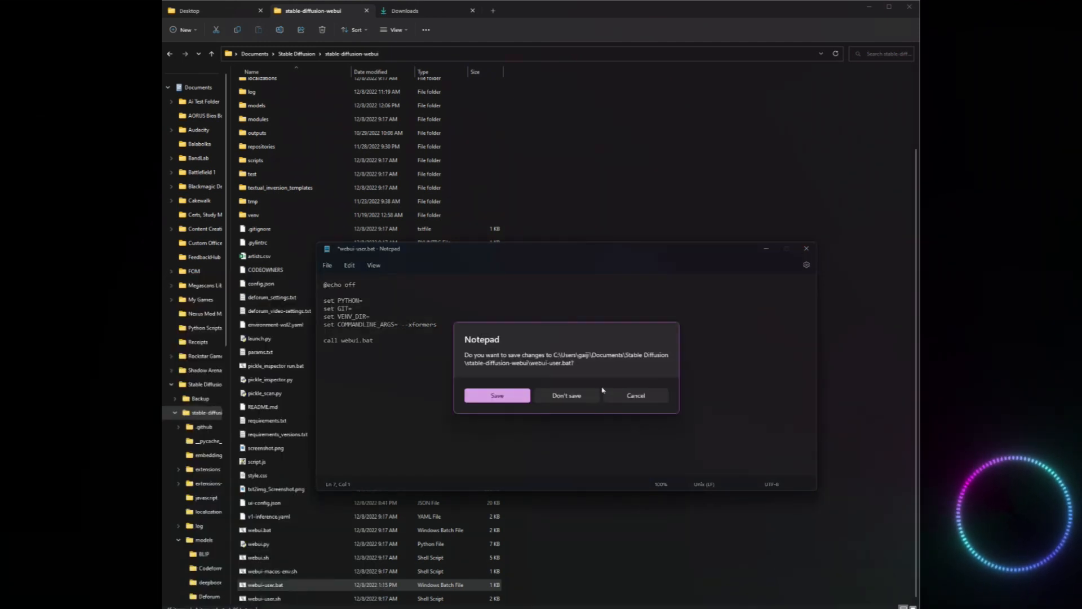
left_click(631, 394)
Replace --xformers with --no-half again on the COMMANDLINE_ARGS line of webui-user.bat.
left_click_drag(405, 324, 435, 324)
left_click(437, 325)
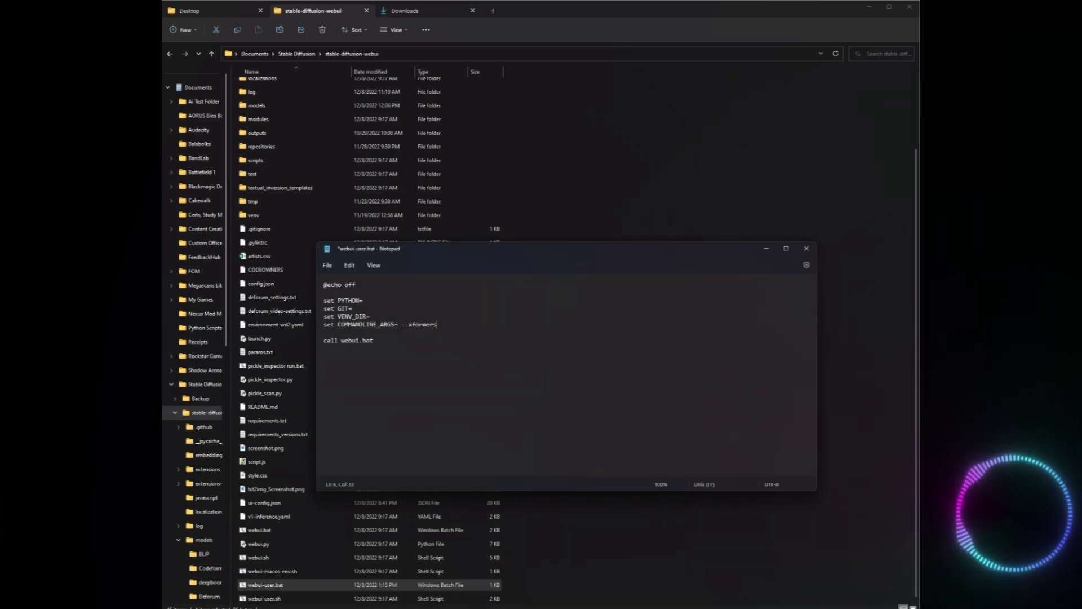
key("BackSpace")
key("BackSpace")
key("BackSpace")
key("BackSpace")
key("BackSpace")
key("BackSpace")
key("BackSpace")
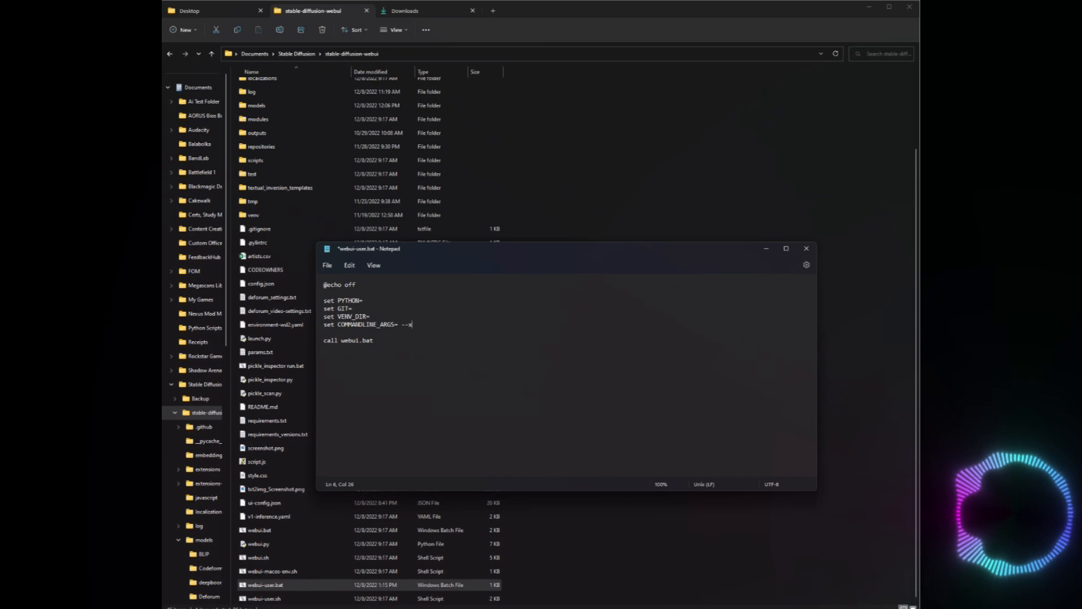
type("no-")
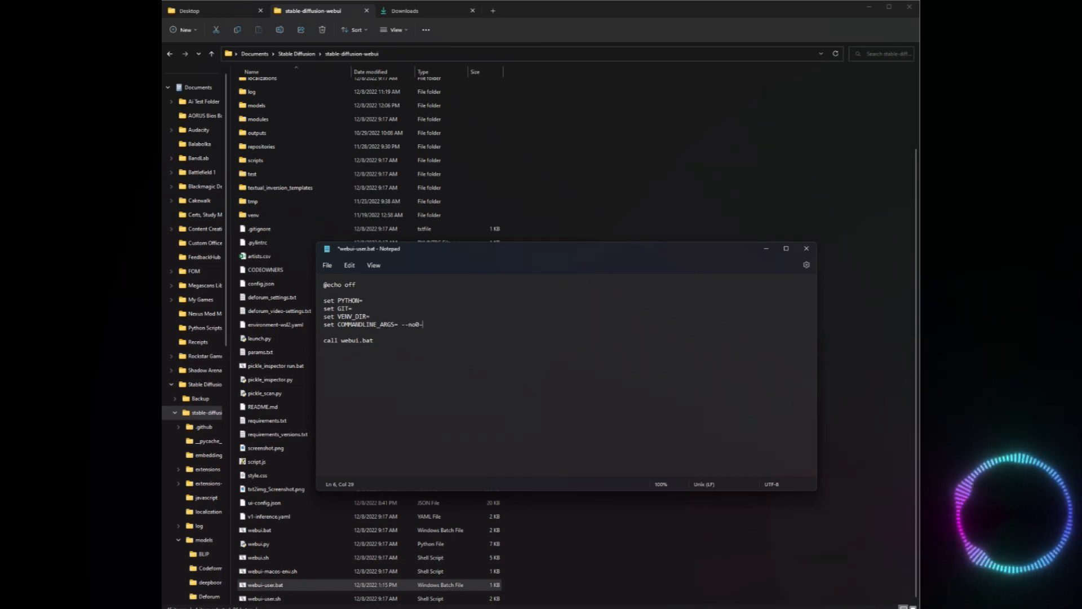
type("half")
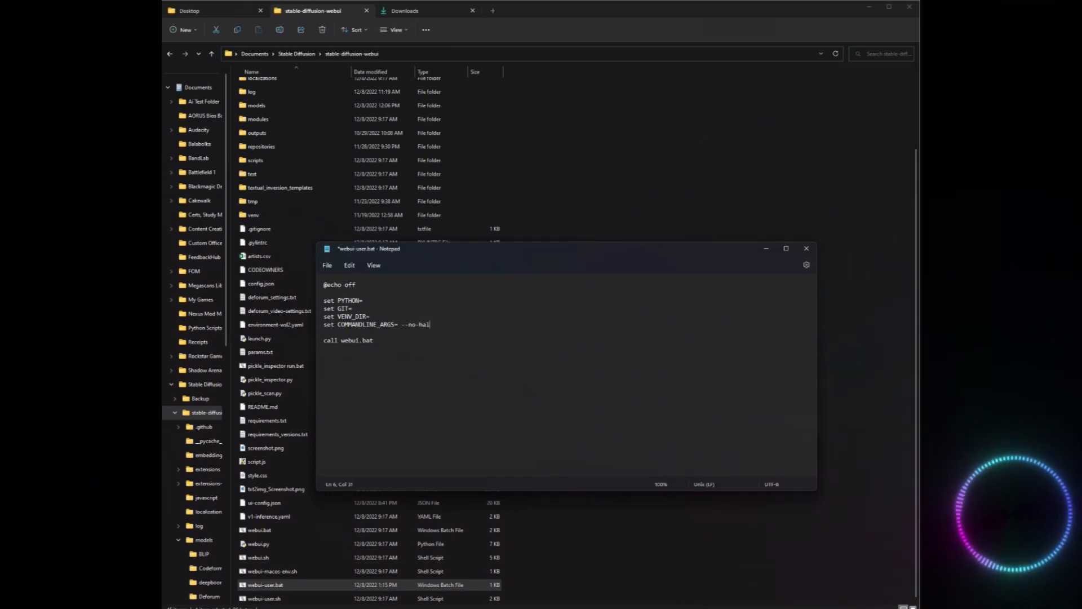
Clear the --no-half argument from the COMMANDLINE_ARGS line and close webui-user.bat without saving the changes.
key("shift+Left")
key("shift+Left")
key("shift+Left")
key("shift+Left")
key("shift+Left")
key("shift+Left")
key("shift+Left")
key("shift+Left")
key("Left")
key("shift+Right")
key("shift+Right")
key("shift+Right")
key("shift+Right")
key("shift+Right")
key("shift+Right")
key("shift+Right")
key("Delete")
key("Delete")
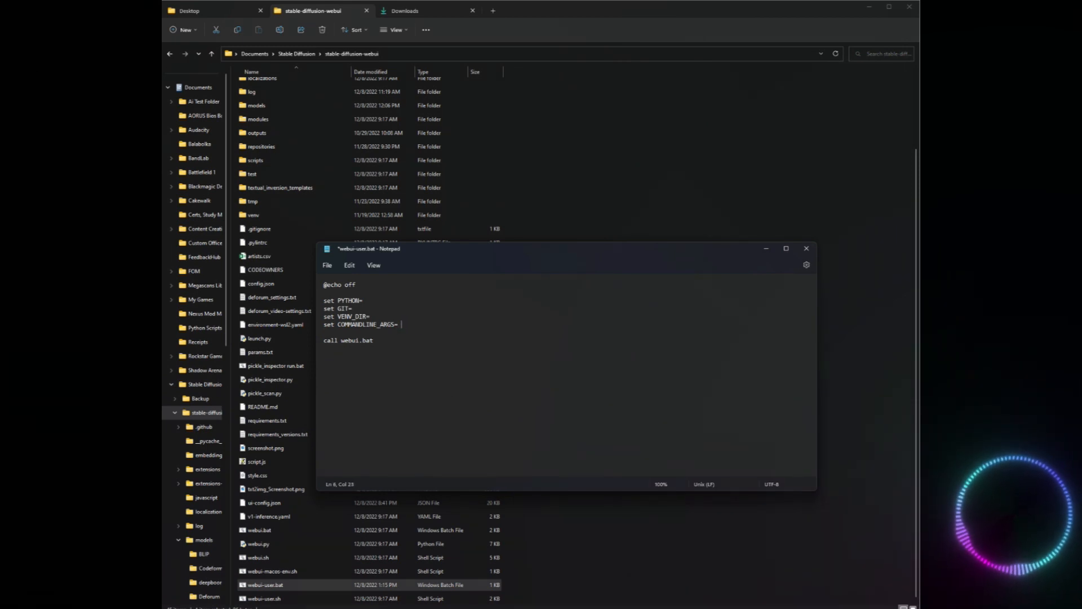
left_click(806, 248)
left_click(569, 399)
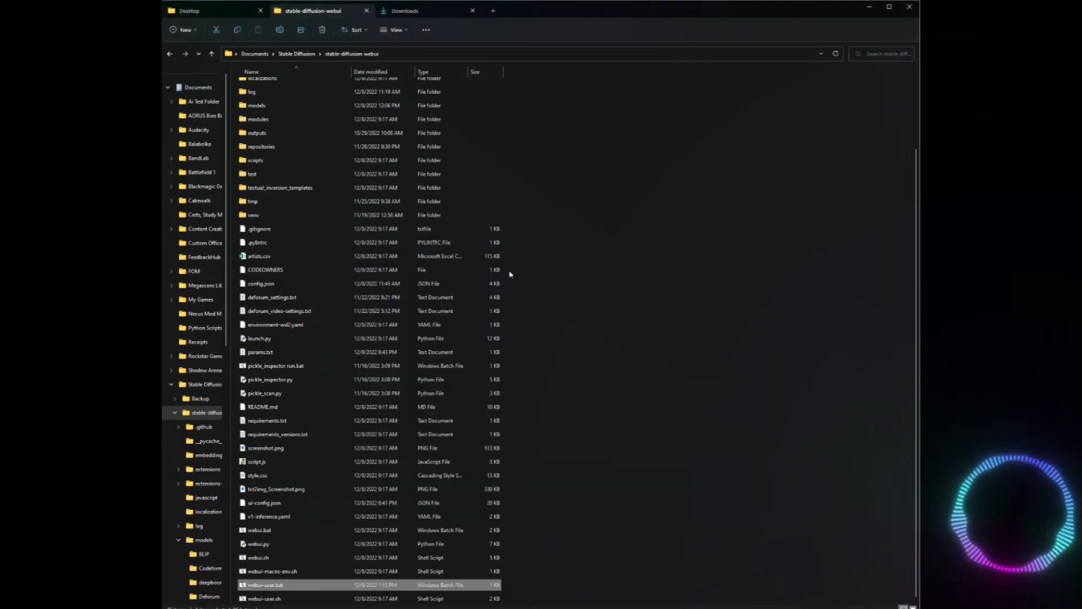